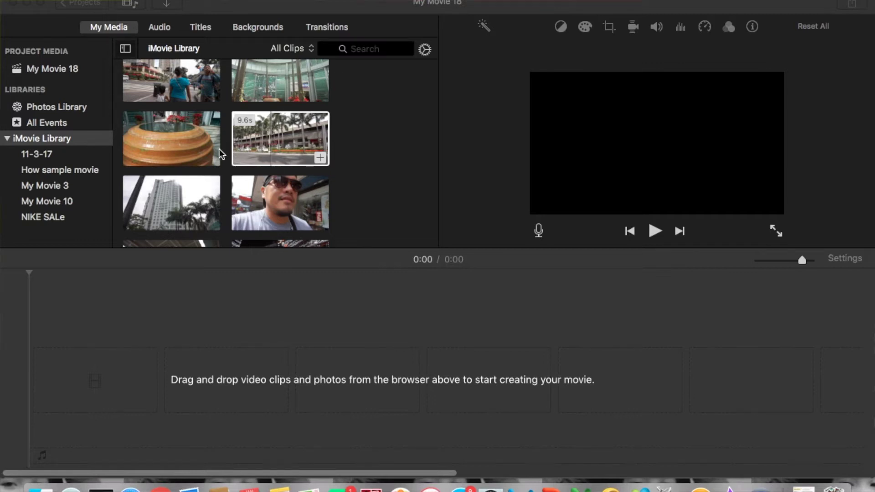
Step: Add the 7.2 s library clip of the tall building with palm trees to the empty timeline
{"action": "scroll", "coordinate": [263, 149], "scroll_direction": "down", "scroll_amount": 2}
{"action": "scroll", "coordinate": [263, 149], "scroll_direction": "up", "scroll_amount": 5}
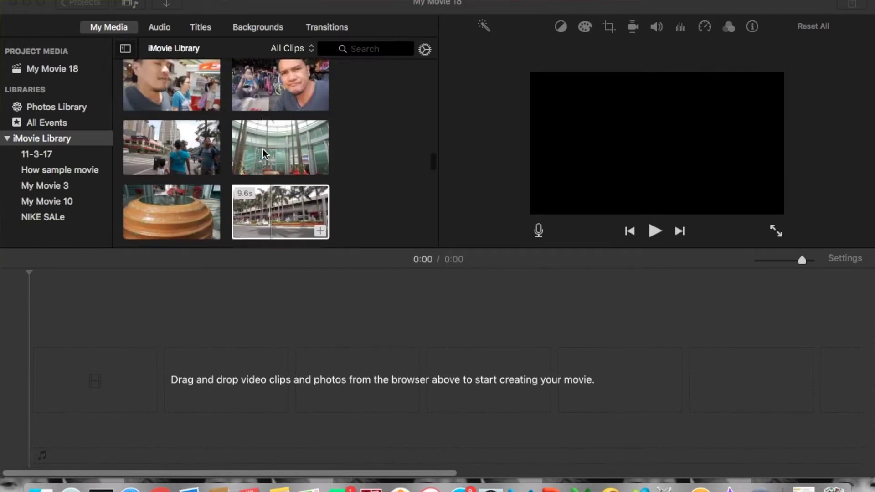
{"action": "scroll", "coordinate": [264, 149], "scroll_direction": "down", "scroll_amount": 1}
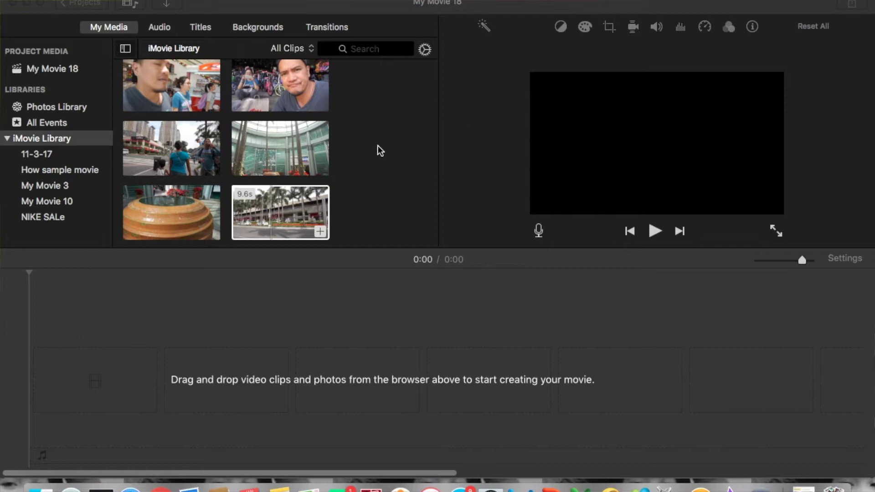
{"action": "scroll", "coordinate": [378, 147], "scroll_direction": "down", "scroll_amount": 4}
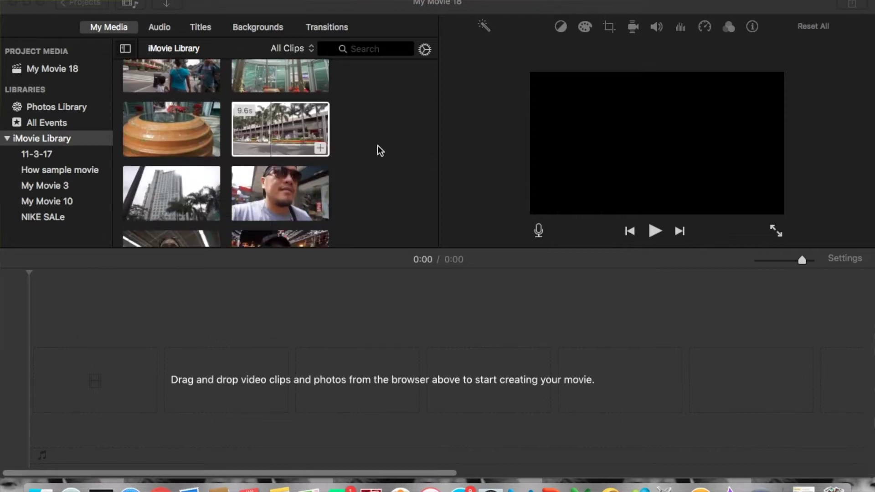
{"action": "scroll", "coordinate": [379, 147], "scroll_direction": "down", "scroll_amount": 2}
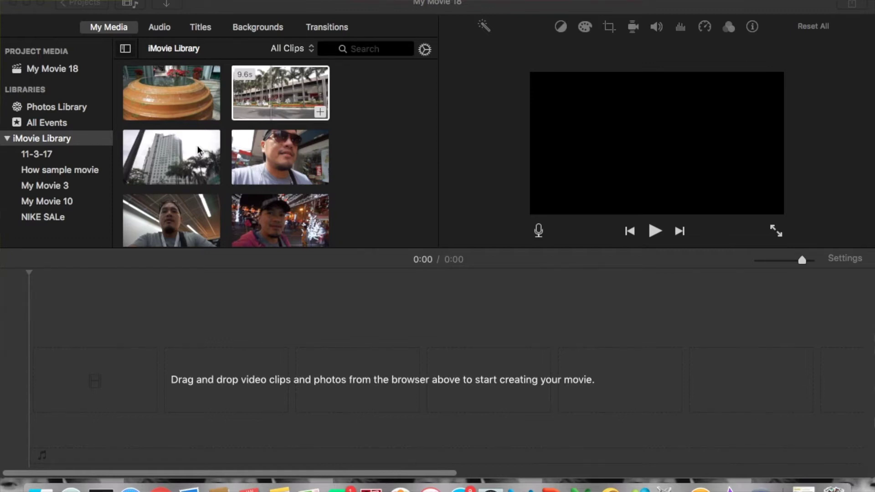
{"action": "scroll", "coordinate": [383, 166], "scroll_direction": "down", "scroll_amount": 2}
{"action": "scroll", "coordinate": [384, 166], "scroll_direction": "up", "scroll_amount": 2}
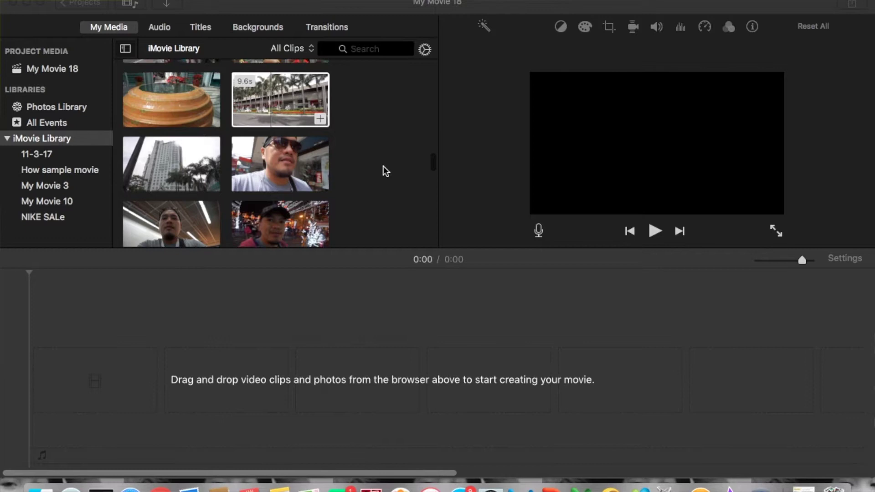
{"action": "scroll", "coordinate": [384, 166], "scroll_direction": "up", "scroll_amount": 2}
{"action": "scroll", "coordinate": [383, 166], "scroll_direction": "down", "scroll_amount": 3}
{"action": "scroll", "coordinate": [383, 166], "scroll_direction": "down", "scroll_amount": 2}
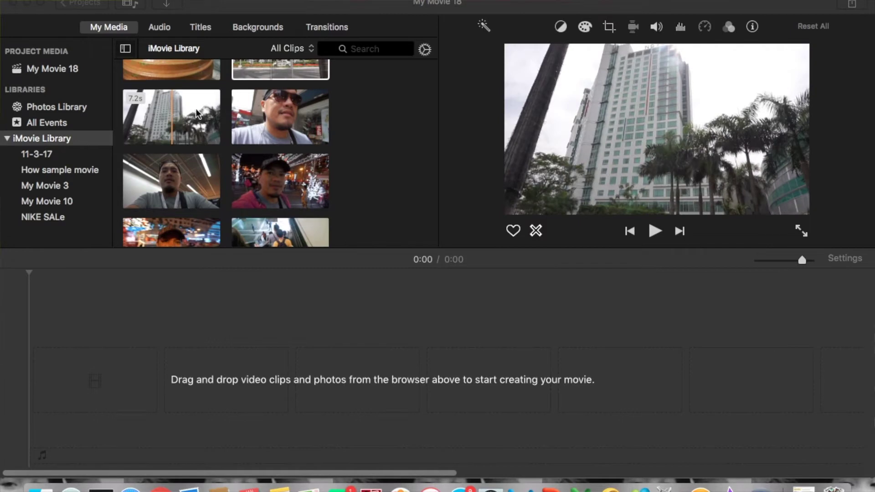
{"action": "left_click_drag", "start_coordinate": [196, 107], "coordinate": [171, 309]}
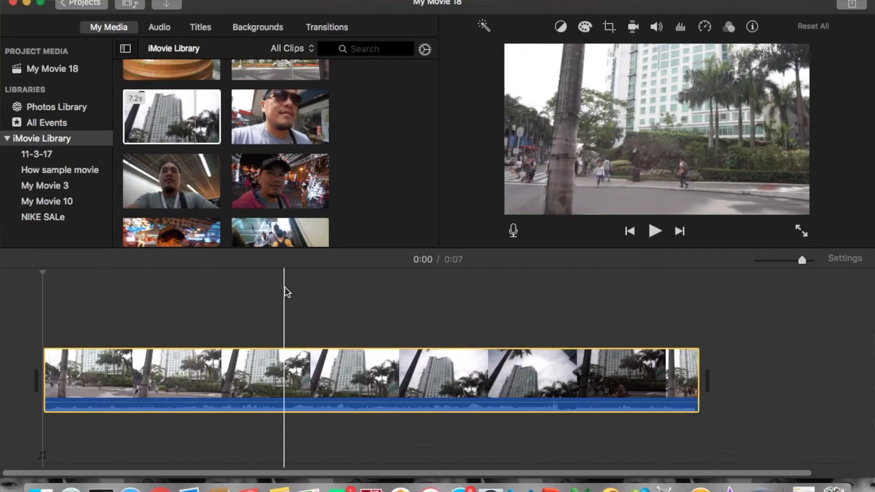
Step: Append the 9.6 s clip of the palm-lined street after the building clip in the timeline
{"action": "scroll", "coordinate": [369, 185], "scroll_direction": "up", "scroll_amount": 2}
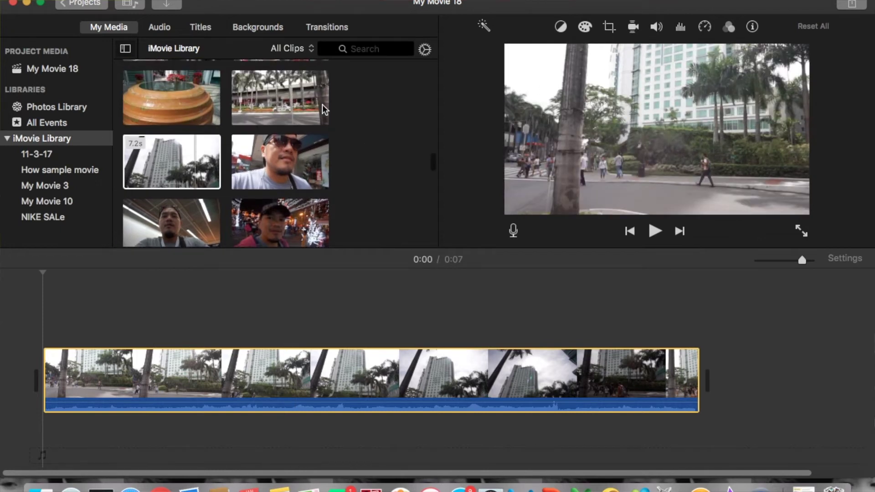
{"action": "left_click_drag", "start_coordinate": [290, 93], "coordinate": [713, 371]}
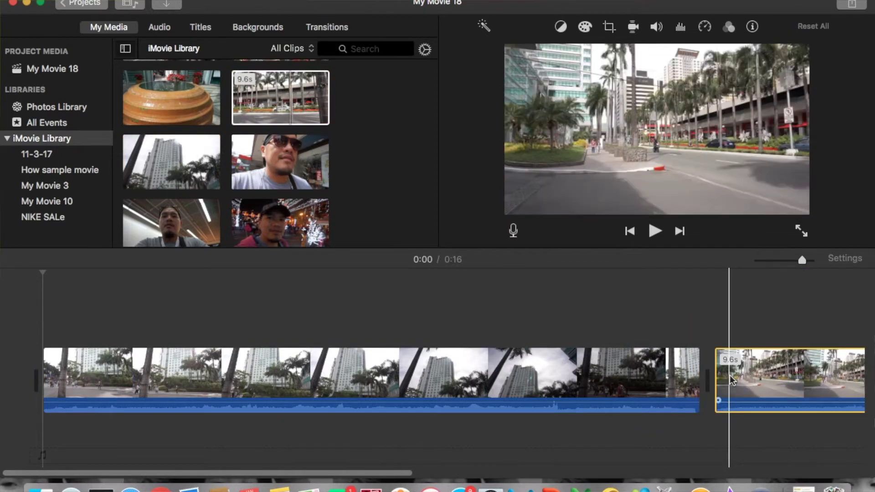
{"action": "scroll", "coordinate": [730, 375], "scroll_direction": "right", "scroll_amount": 10}
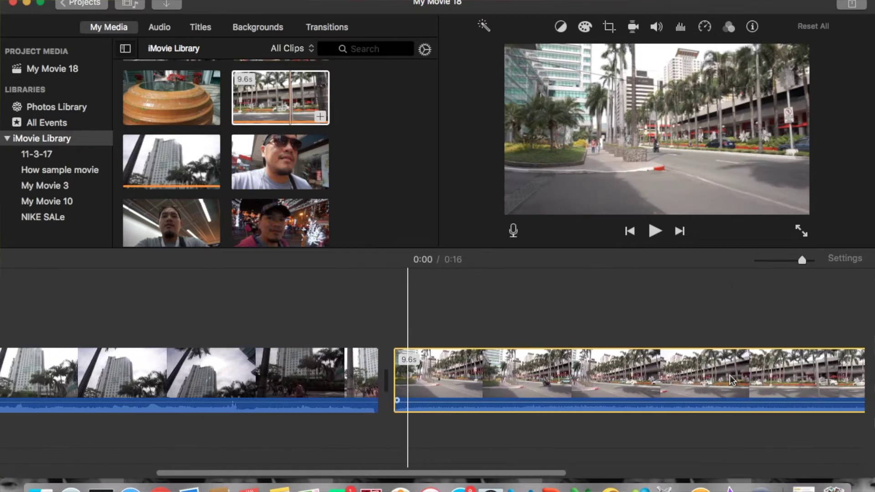
{"action": "scroll", "coordinate": [731, 379], "scroll_direction": "right", "scroll_amount": 1}
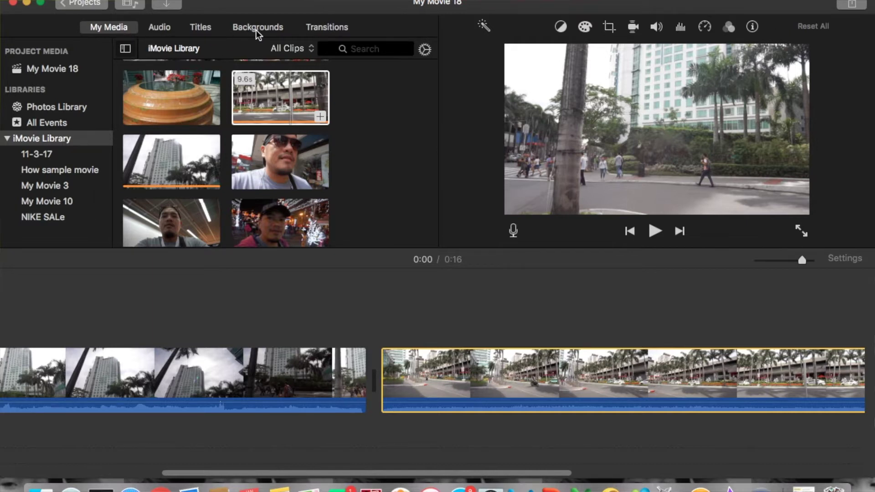
Step: Insert a Slide Left transition between the building clip and the street clip
{"action": "left_click", "coordinate": [334, 27]}
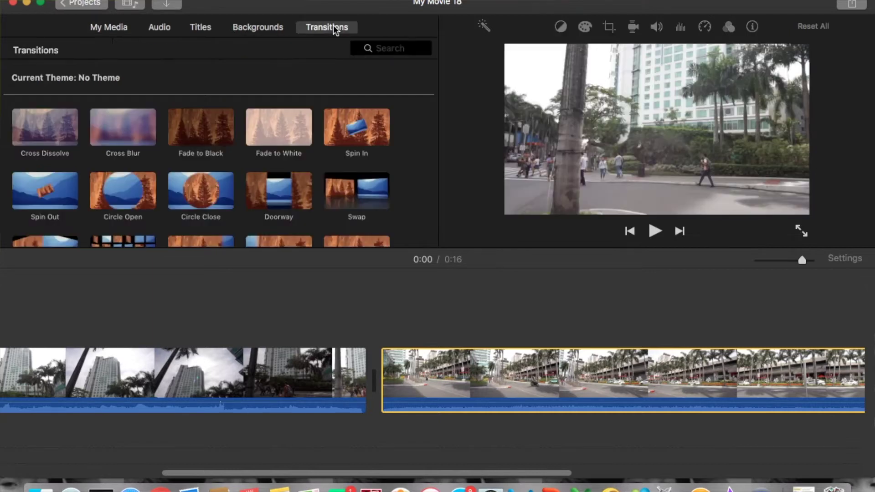
{"action": "scroll", "coordinate": [322, 155], "scroll_direction": "down", "scroll_amount": 3}
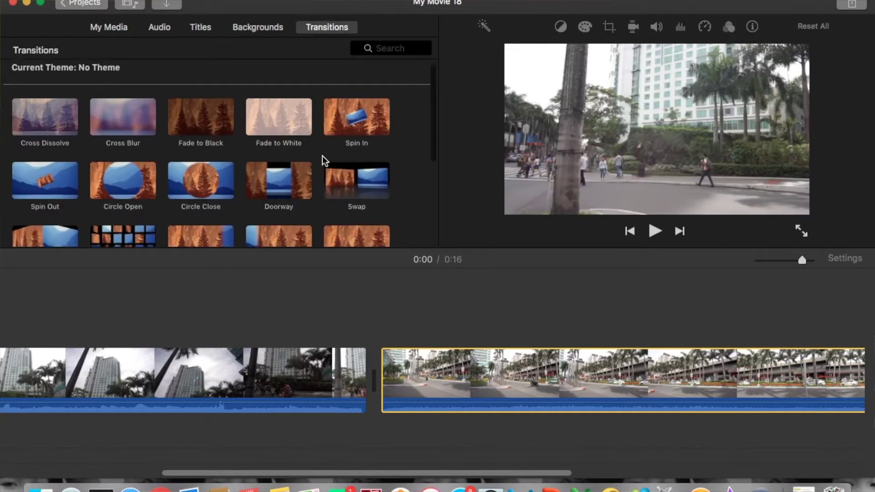
{"action": "scroll", "coordinate": [322, 155], "scroll_direction": "down", "scroll_amount": 4}
{"action": "scroll", "coordinate": [322, 155], "scroll_direction": "up", "scroll_amount": 10}
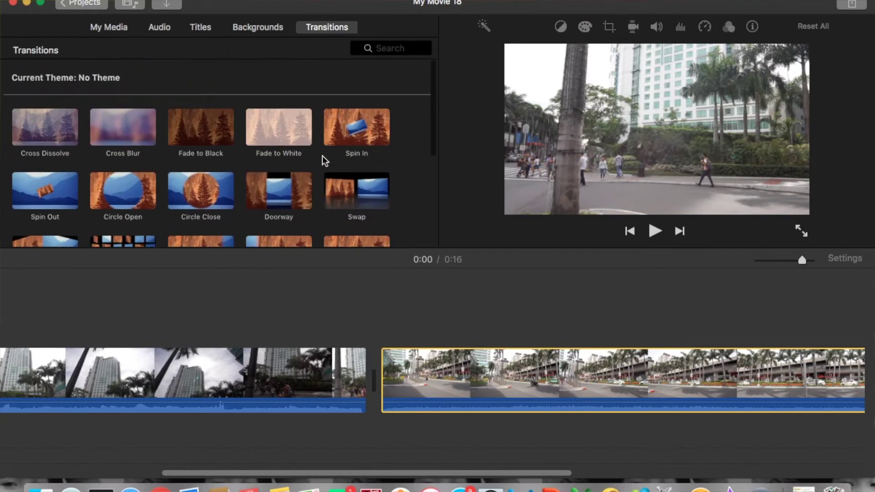
{"action": "scroll", "coordinate": [322, 155], "scroll_direction": "down", "scroll_amount": 2}
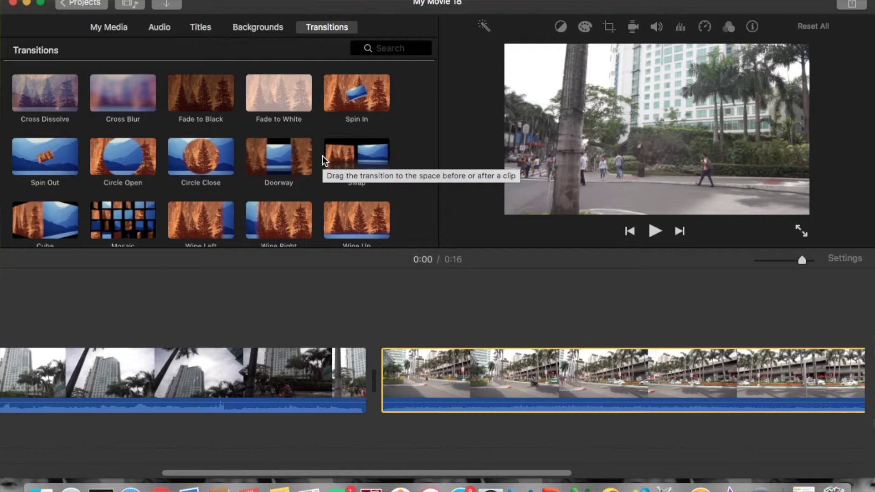
{"action": "scroll", "coordinate": [322, 155], "scroll_direction": "down", "scroll_amount": 3}
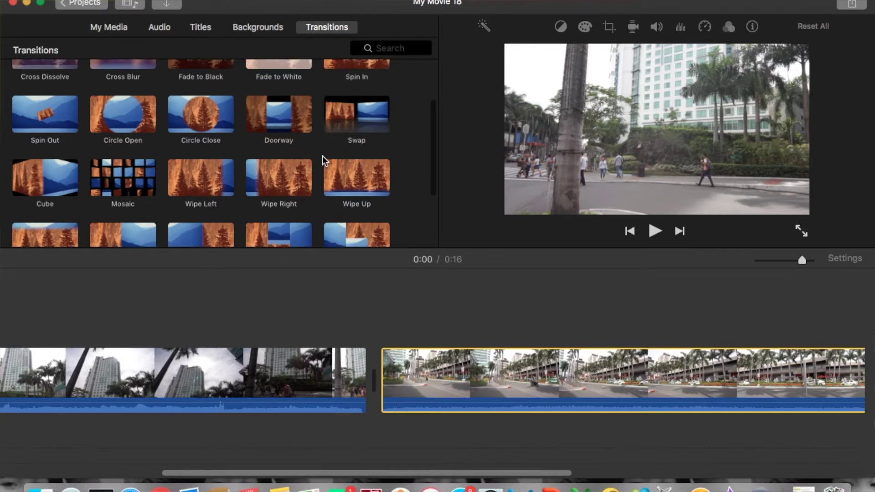
{"action": "scroll", "coordinate": [322, 155], "scroll_direction": "down", "scroll_amount": 3}
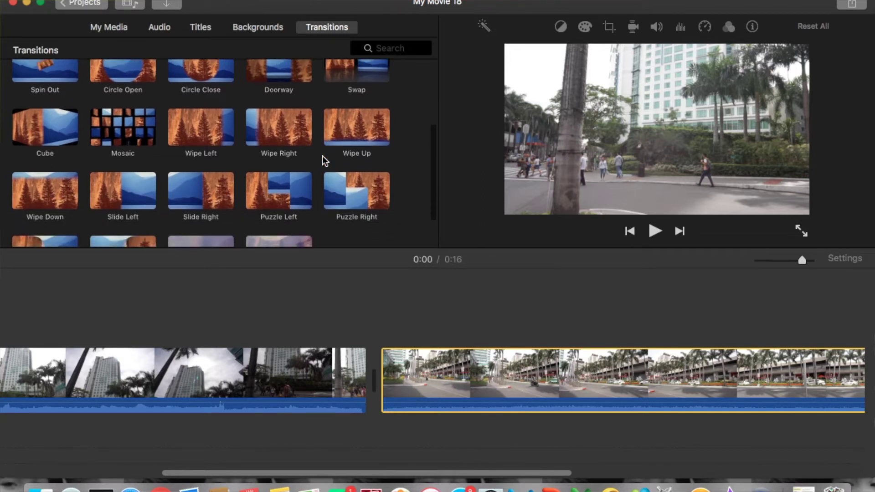
{"action": "scroll", "coordinate": [322, 154], "scroll_direction": "down", "scroll_amount": 3}
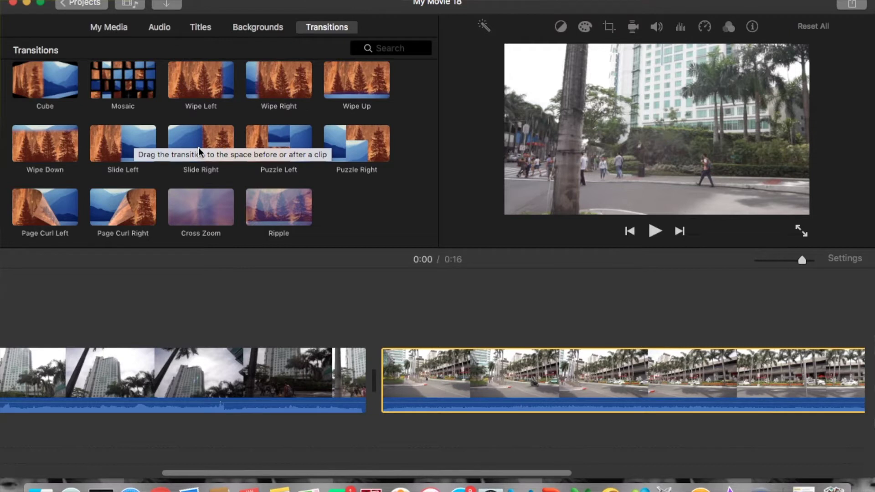
{"action": "left_click_drag", "start_coordinate": [113, 149], "coordinate": [286, 374]}
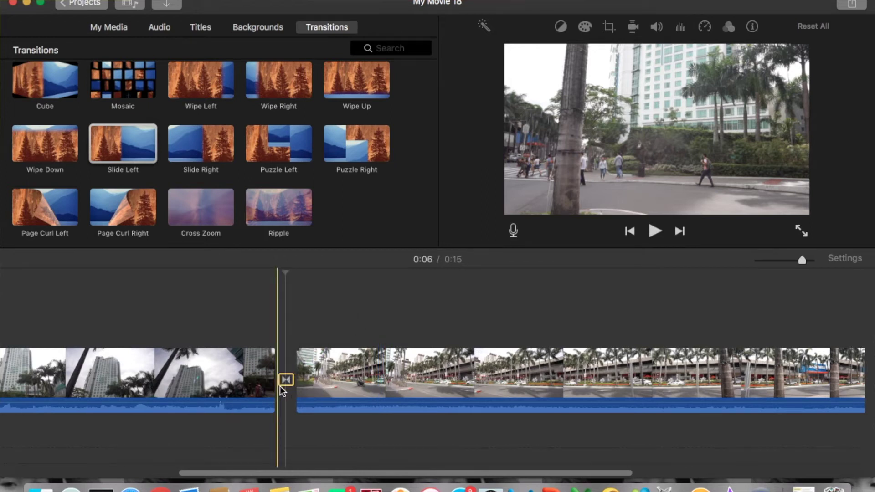
Step: Play the timeline from near the end of the building clip to preview the Slide Left transition
{"action": "left_click", "coordinate": [247, 386]}
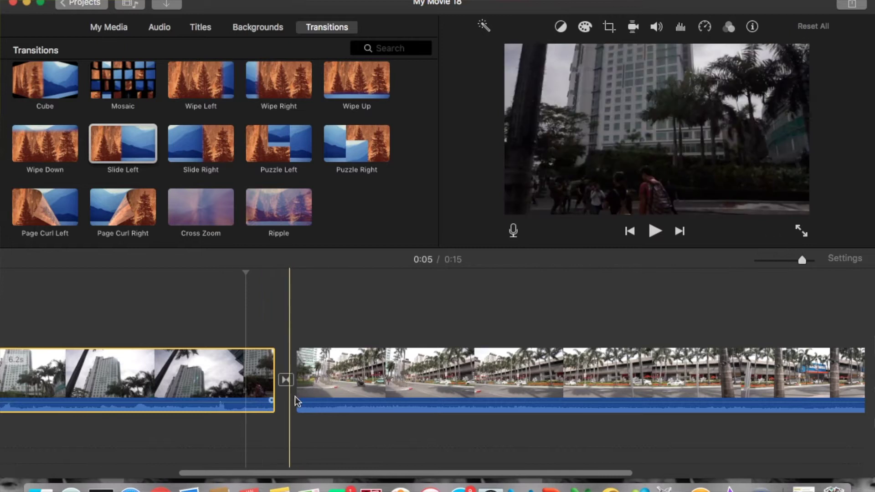
{"action": "key", "text": "space"}
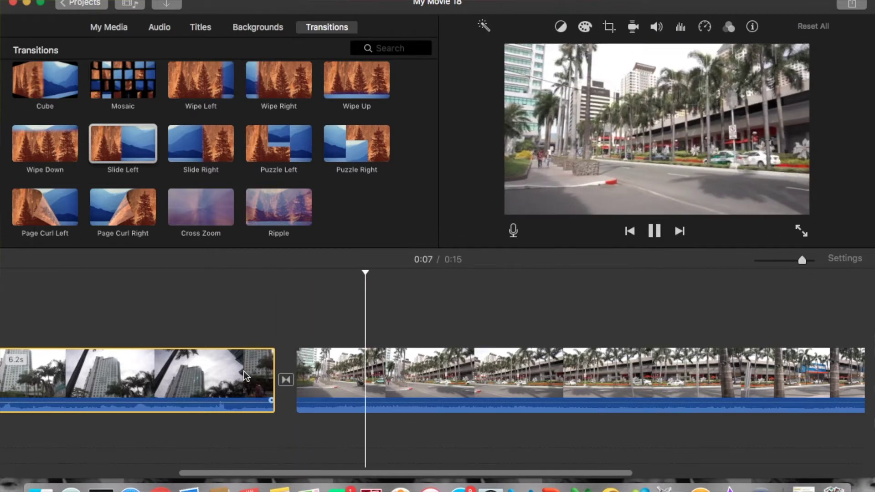
{"action": "left_click", "coordinate": [286, 381]}
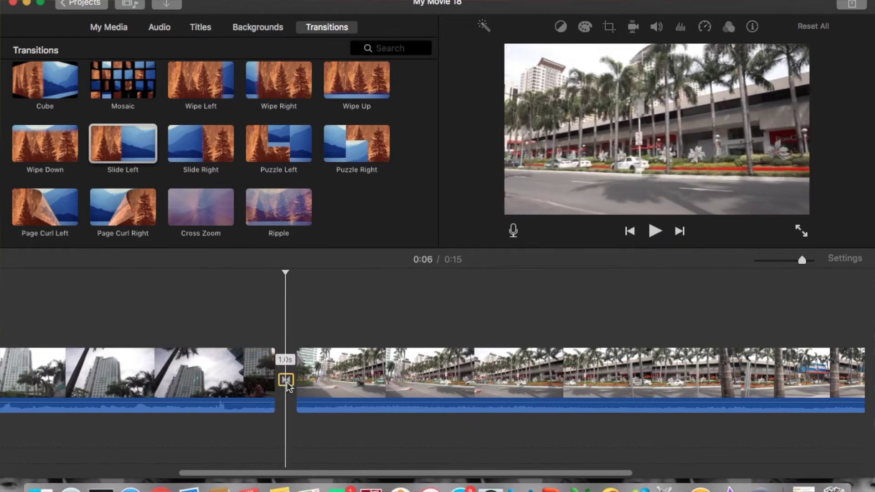
{"action": "left_click", "coordinate": [233, 386]}
{"action": "key", "text": "space"}
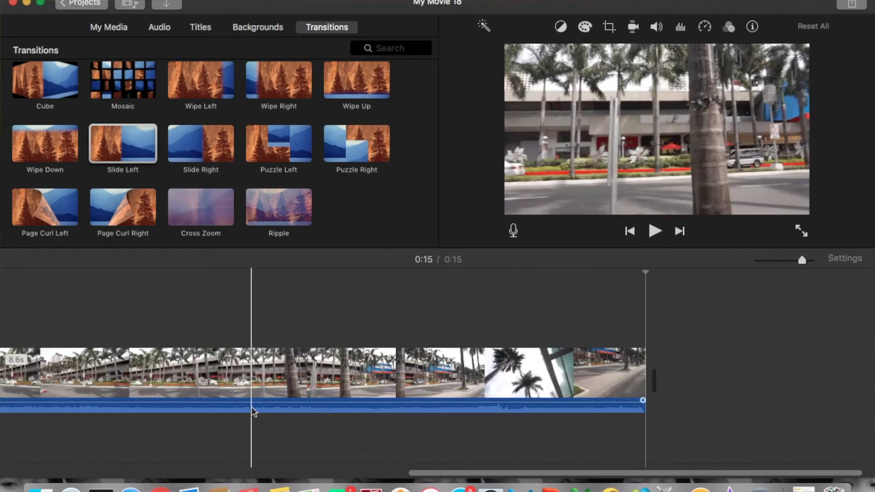
Step: Set the duration of the Slide Left transition between the two clips to 0.5 s
{"action": "scroll", "coordinate": [163, 400], "scroll_direction": "left", "scroll_amount": 10}
{"action": "left_click", "coordinate": [162, 401]}
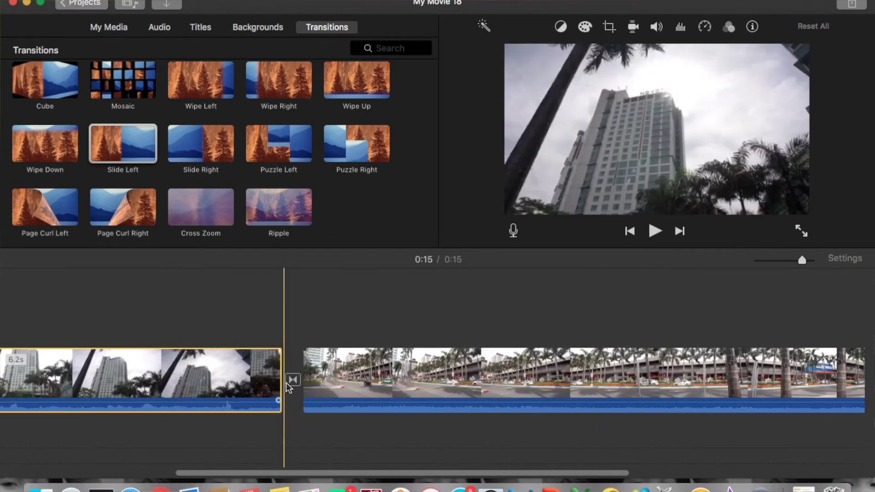
{"action": "double_click", "coordinate": [293, 380]}
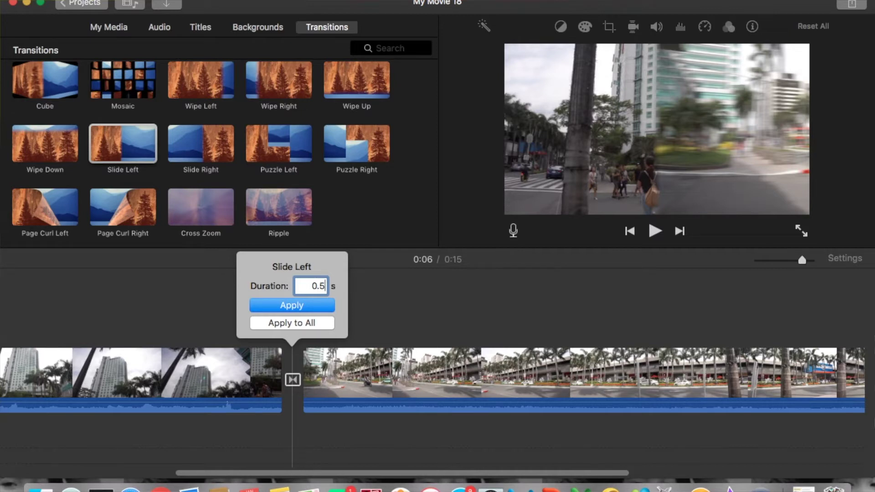
{"action": "left_click", "coordinate": [305, 303]}
{"action": "left_click", "coordinate": [261, 339]}
Step: Replay the end of the building clip into the street clip several times to check the shortened transition
{"action": "key", "text": "space"}
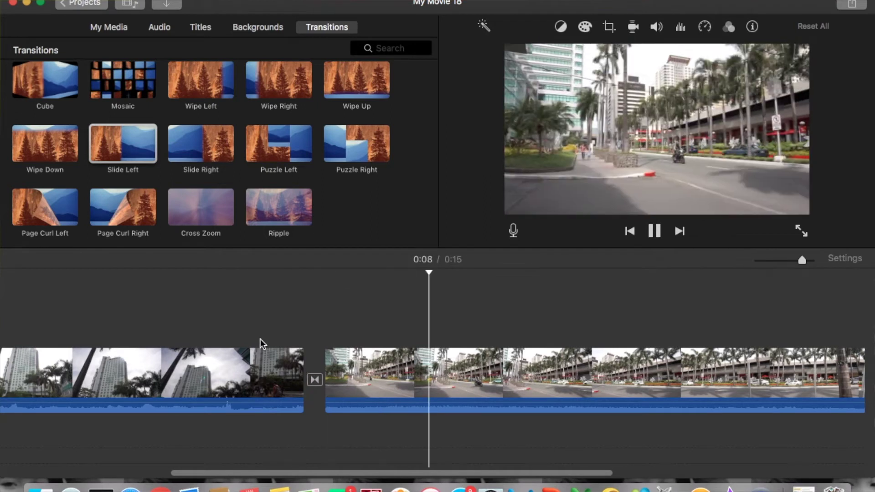
{"action": "left_click", "coordinate": [235, 381]}
{"action": "key", "text": "space"}
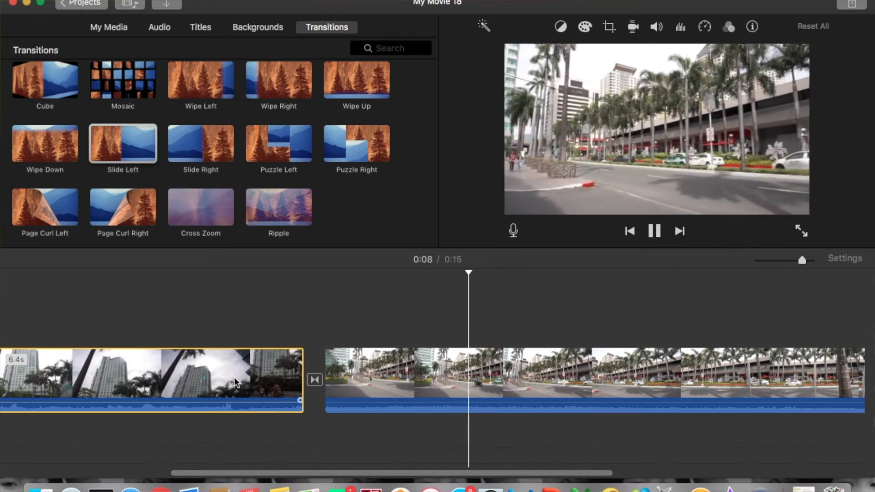
{"action": "left_click", "coordinate": [228, 381]}
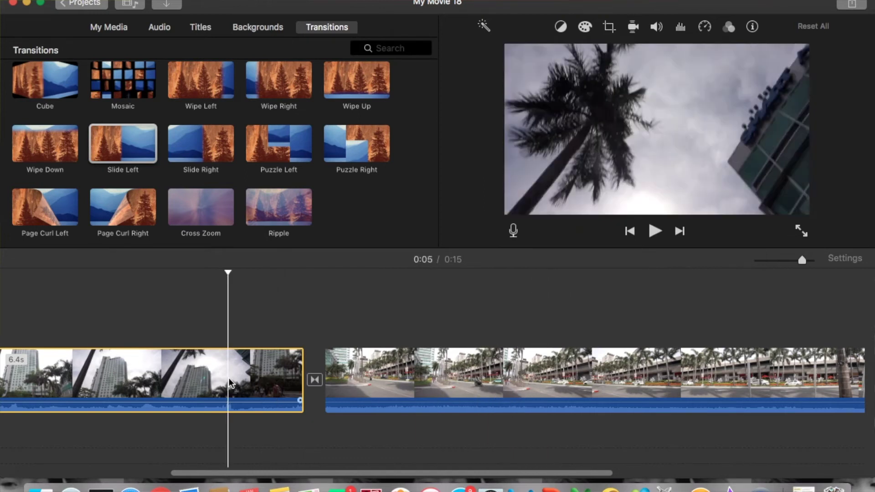
{"action": "key", "text": "space"}
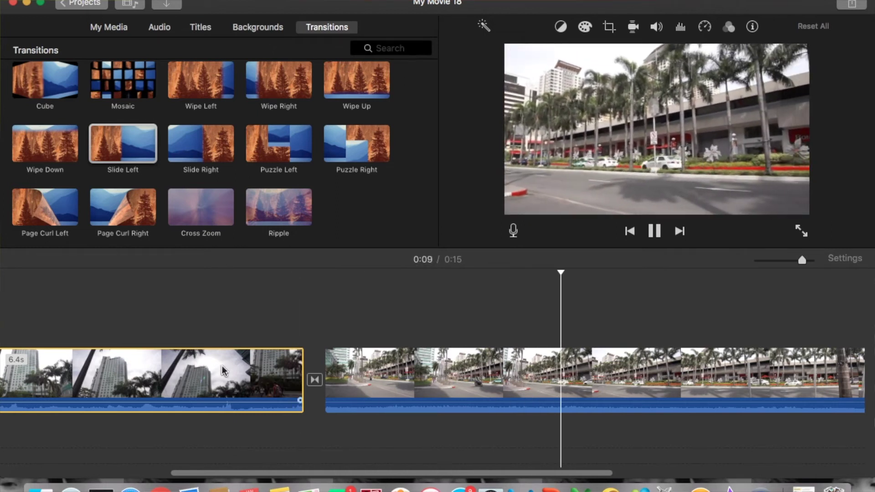
{"action": "left_click", "coordinate": [243, 374]}
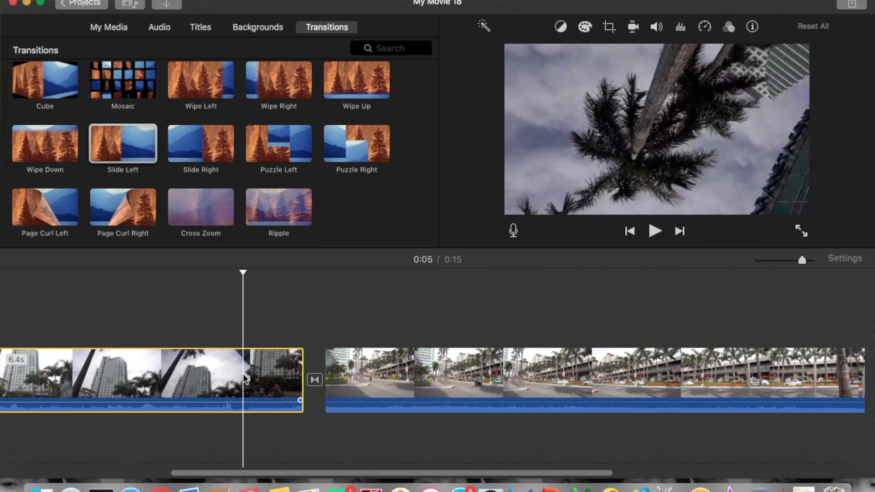
{"action": "key", "text": "space"}
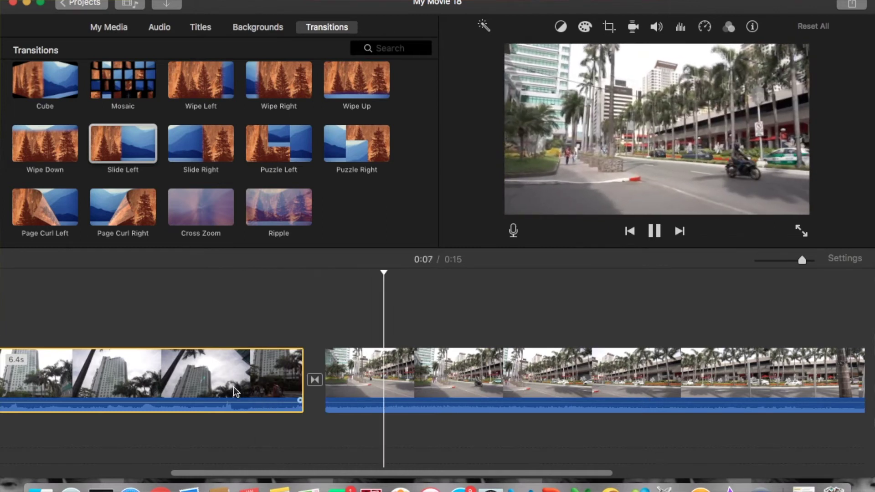
{"action": "left_click", "coordinate": [245, 371]}
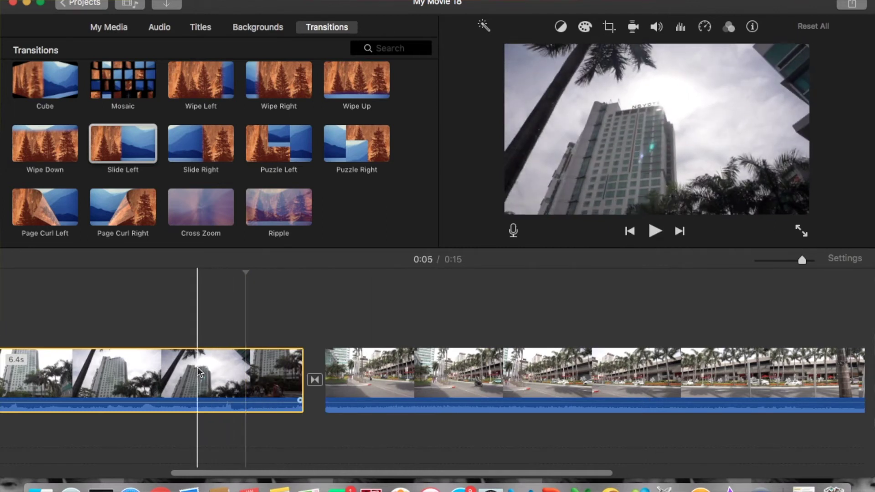
Step: Split the building clip at about 0:04 and delete the portion between the split and the transition
{"action": "left_click", "coordinate": [162, 365]}
{"action": "right_click", "coordinate": [162, 365]}
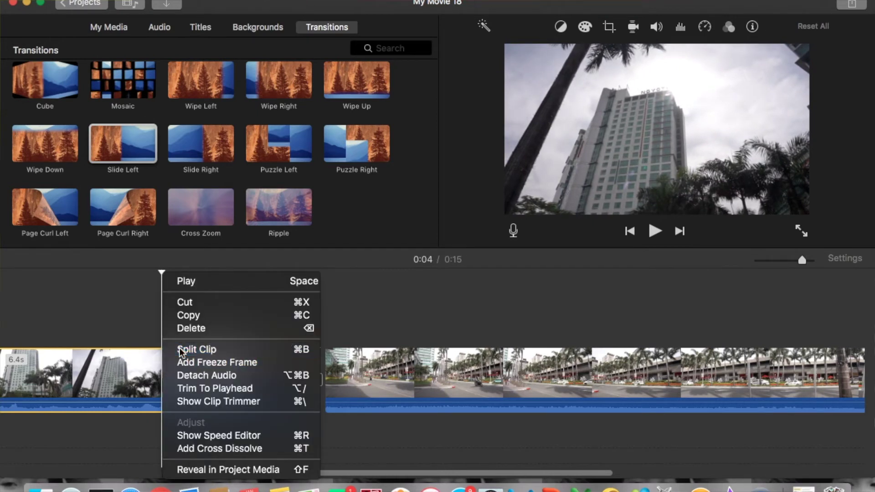
{"action": "left_click", "coordinate": [196, 349]}
{"action": "left_click", "coordinate": [228, 370]}
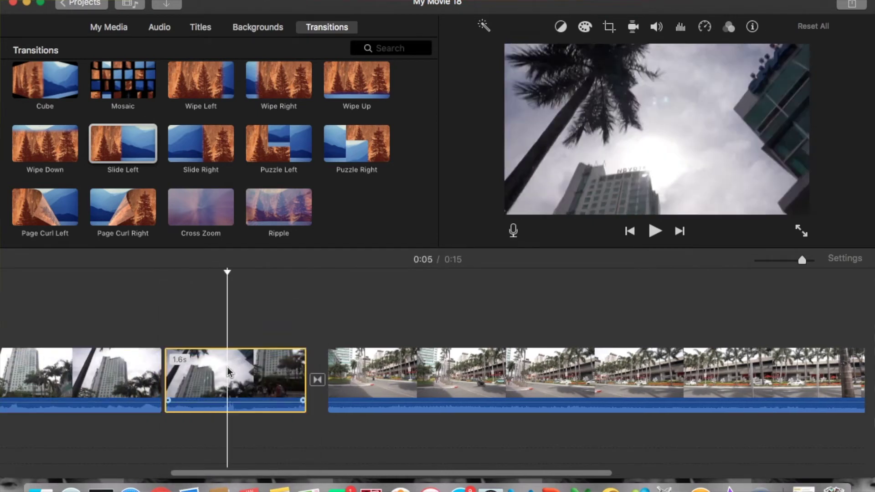
{"action": "key", "text": "Delete"}
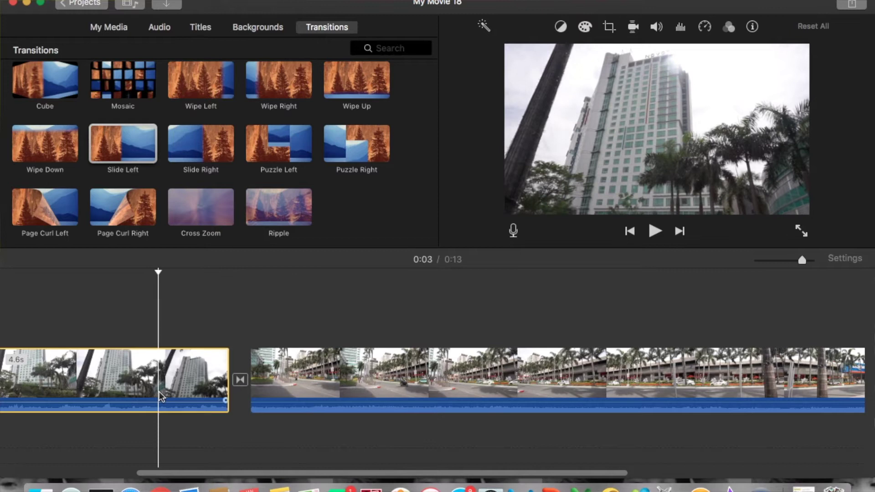
Step: Play the timeline from near the end of the building clip to preview the cut through the Slide Left transition
{"action": "scroll", "coordinate": [160, 392], "scroll_direction": "left", "scroll_amount": 1}
{"action": "left_click", "coordinate": [137, 392]}
{"action": "key", "text": "space"}
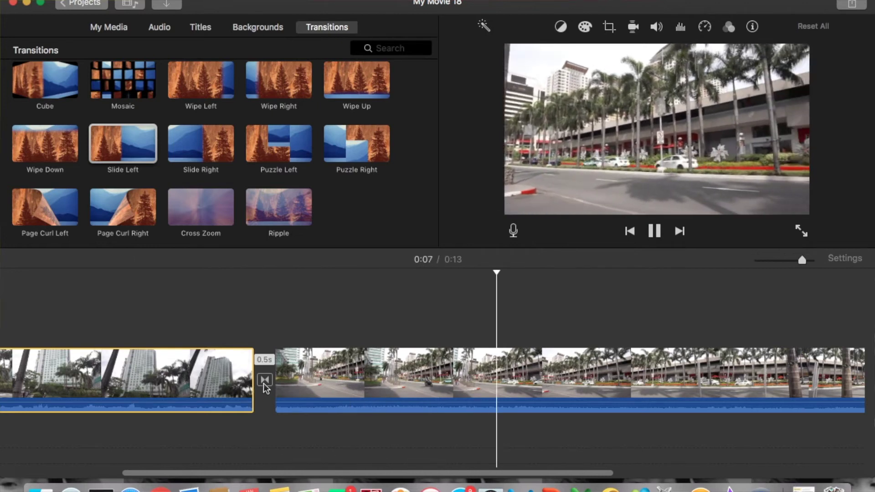
Step: Set the duration of the Slide Left transition between the two clips to 0.3 s
{"action": "left_click", "coordinate": [264, 381]}
{"action": "double_click", "coordinate": [264, 381]}
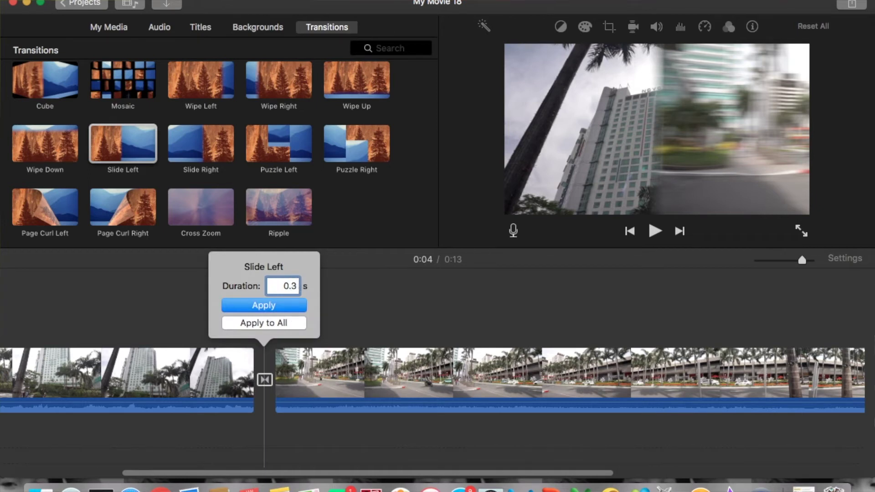
{"action": "left_click", "coordinate": [255, 306]}
Step: Play the building clip into the street clip twice from different points to check the faster transition
{"action": "left_click", "coordinate": [207, 357]}
{"action": "key", "text": "space"}
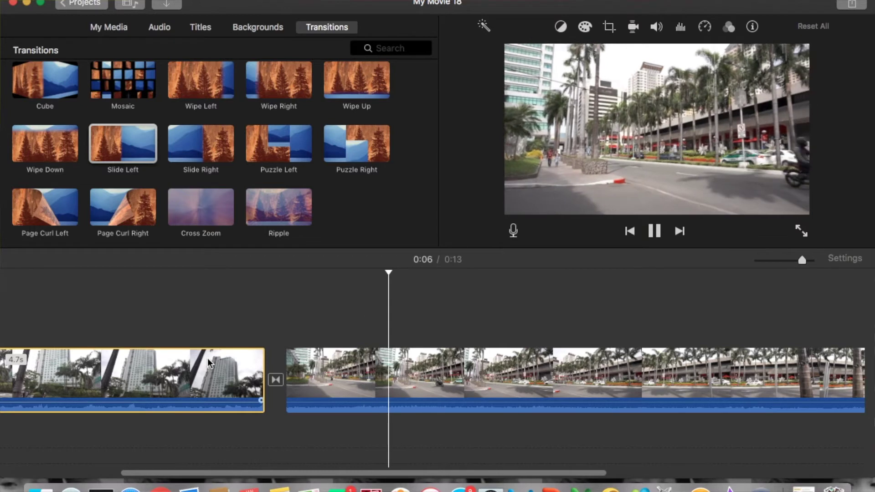
{"action": "left_click", "coordinate": [67, 379]}
{"action": "key", "text": "space"}
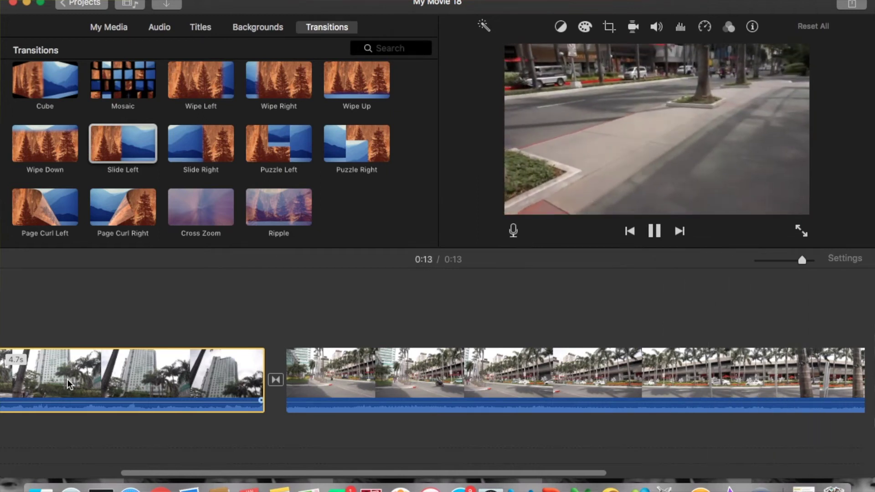
{"action": "key", "text": "Delete"}
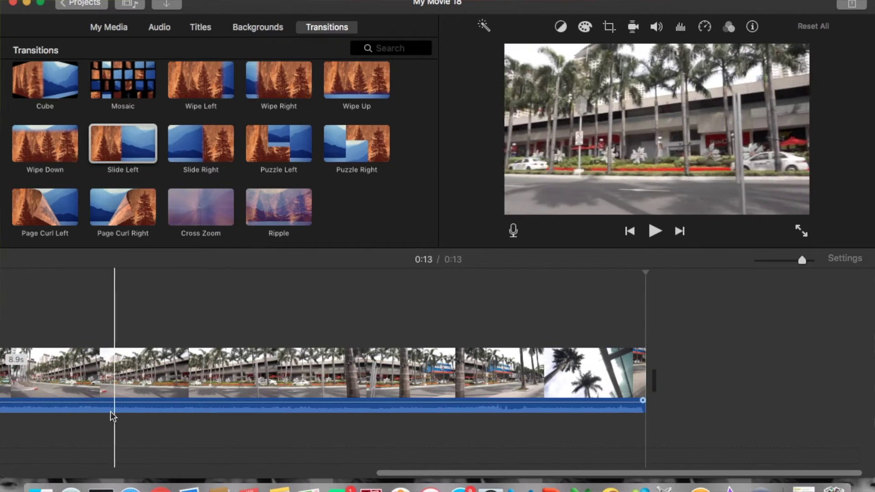
{"action": "key", "text": "super+z"}
{"action": "left_click", "coordinate": [148, 376]}
{"action": "key", "text": "space"}
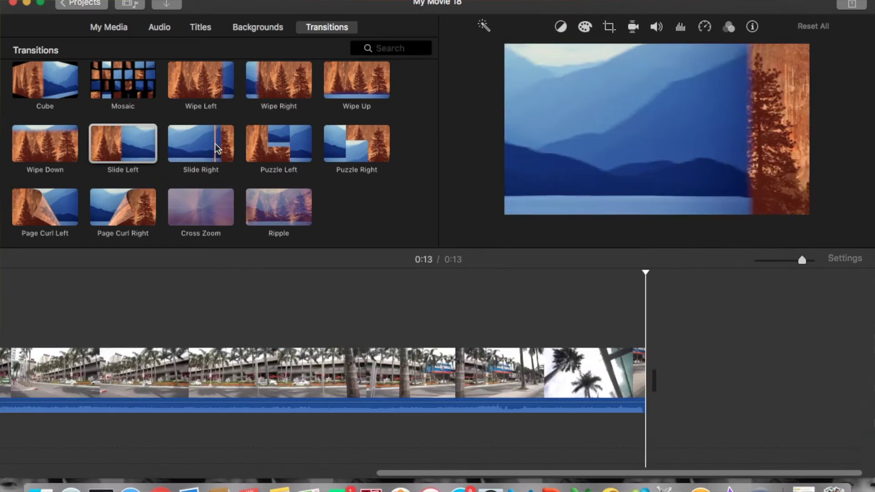
{"action": "left_click_drag", "start_coordinate": [212, 192], "coordinate": [267, 299]}
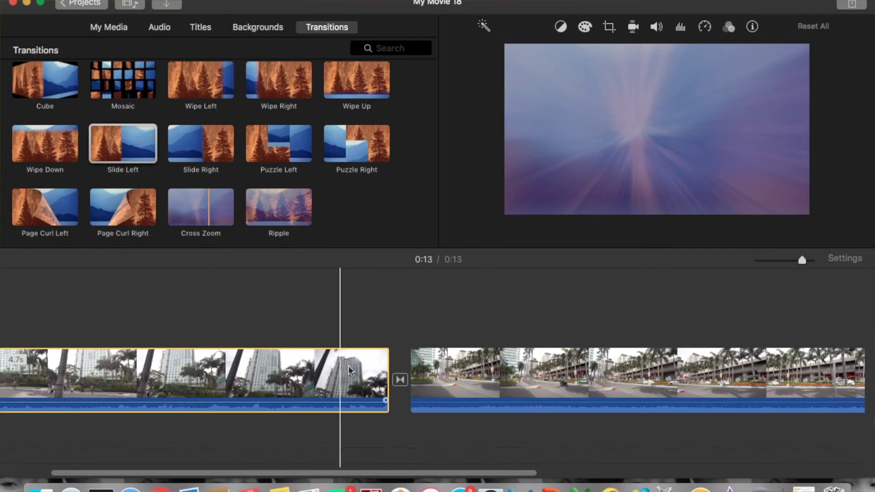
Step: Delete the Slide Left transition between the building clip and the street clip
{"action": "scroll", "coordinate": [338, 374], "scroll_direction": "left", "scroll_amount": 5}
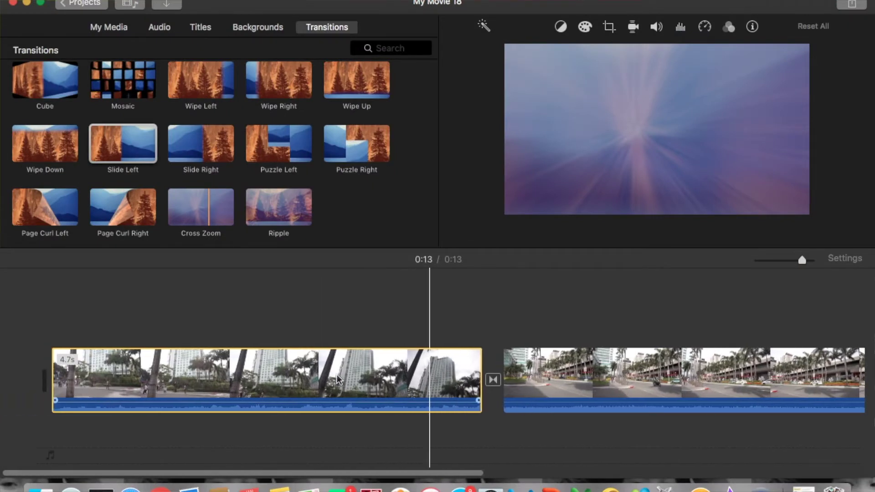
{"action": "left_click", "coordinate": [414, 371]}
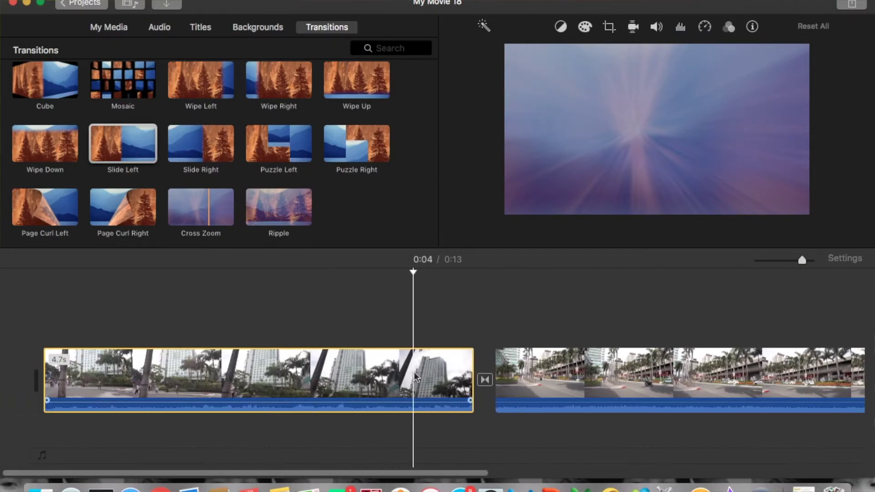
{"action": "right_click", "coordinate": [414, 371]}
{"action": "left_click", "coordinate": [291, 284]}
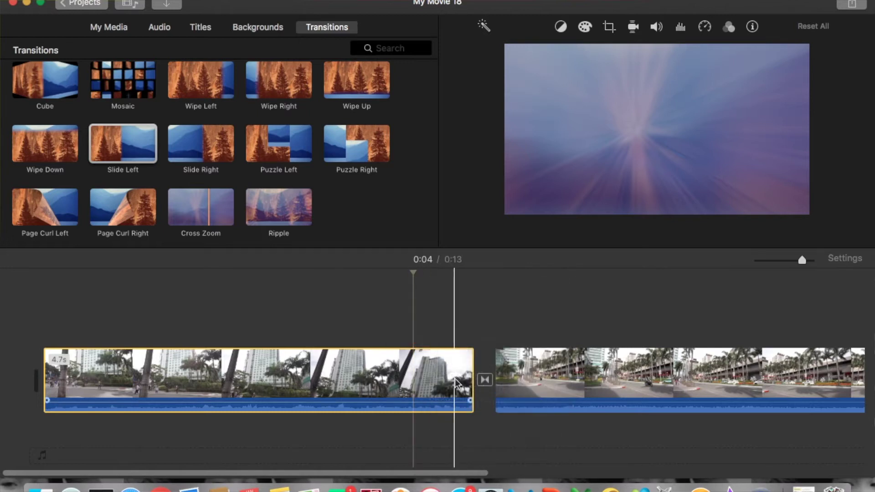
{"action": "left_click", "coordinate": [485, 381]}
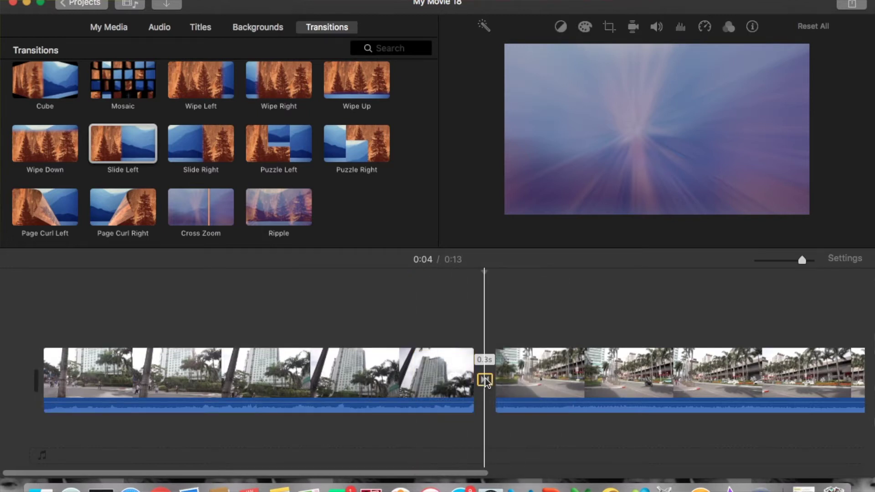
{"action": "key", "text": "Delete"}
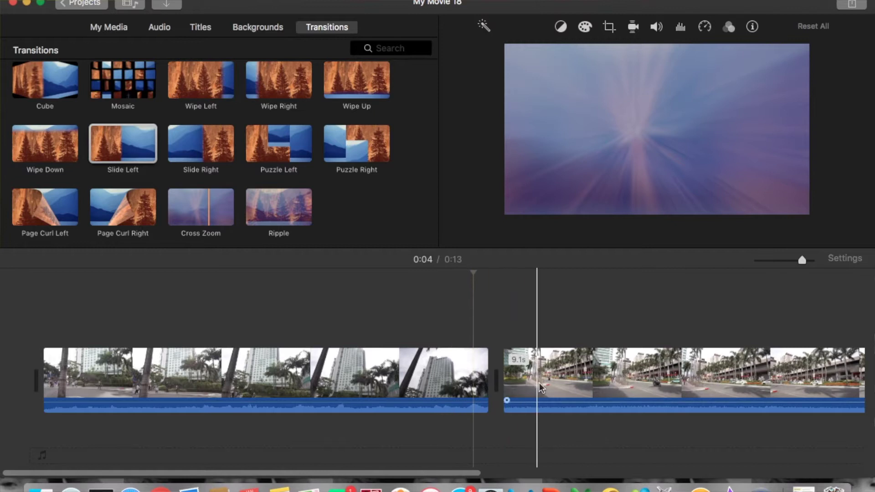
Step: Show the media library and play the end of the building clip into the street clip to review the straight cut
{"action": "left_click", "coordinate": [383, 390]}
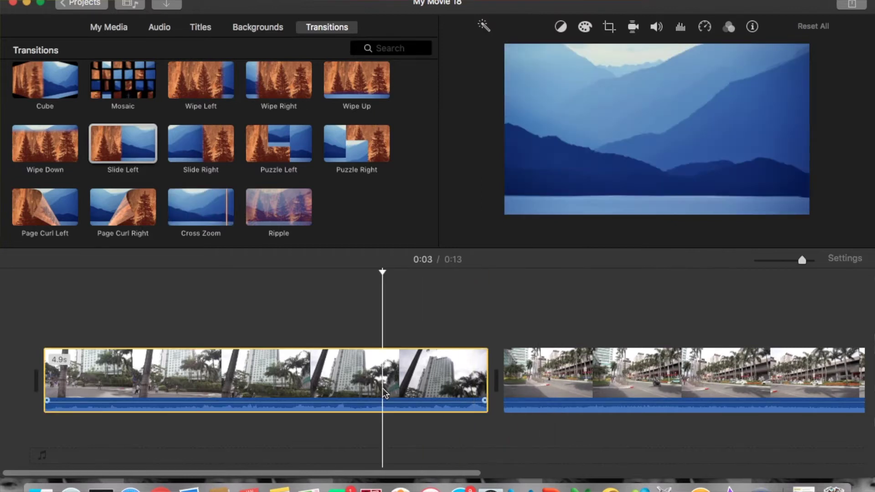
{"action": "left_click", "coordinate": [446, 396]}
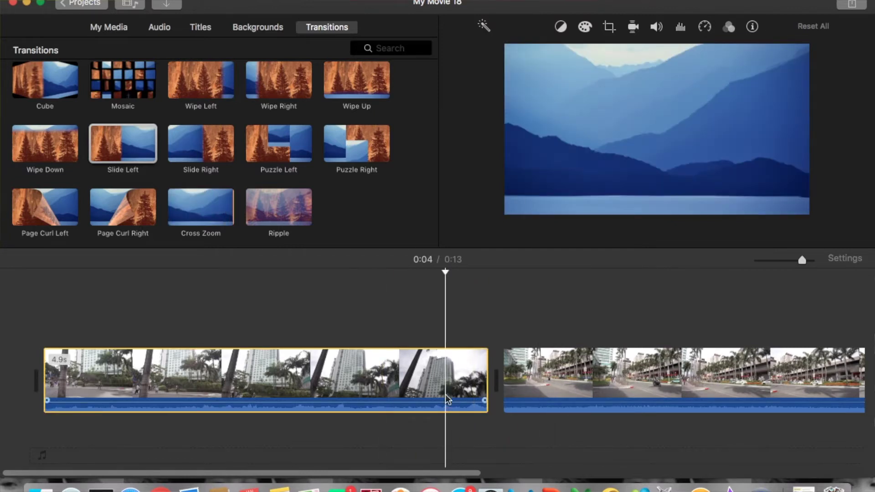
{"action": "left_click", "coordinate": [416, 367]}
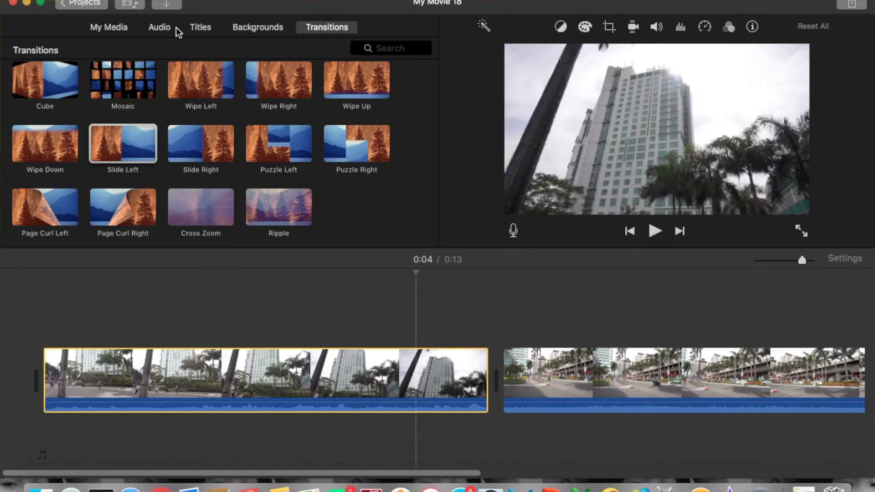
{"action": "left_click", "coordinate": [110, 26]}
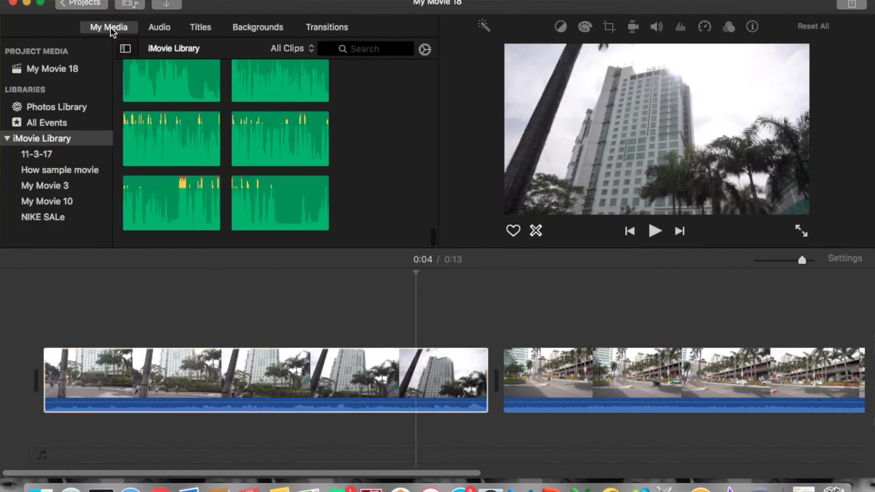
{"action": "left_click", "coordinate": [403, 365]}
{"action": "key", "text": "space"}
{"action": "left_click", "coordinate": [534, 364]}
{"action": "left_click", "coordinate": [458, 376]}
{"action": "key", "text": "space"}
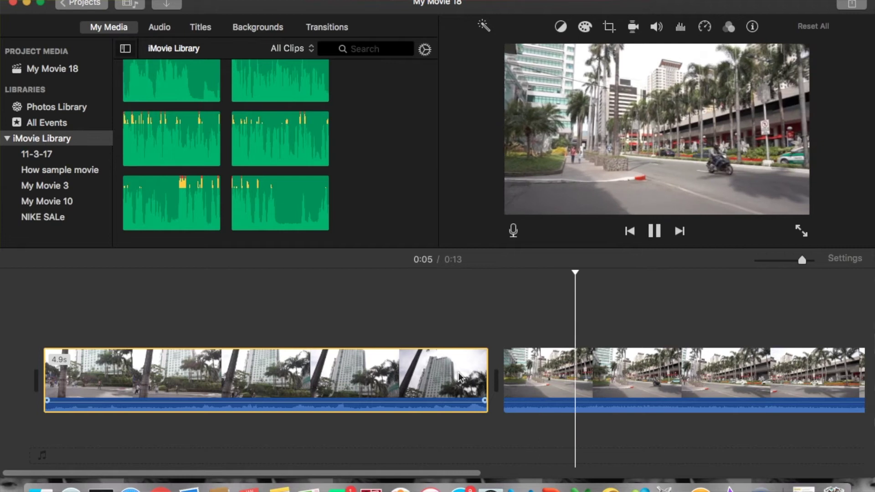
{"action": "left_click", "coordinate": [578, 379]}
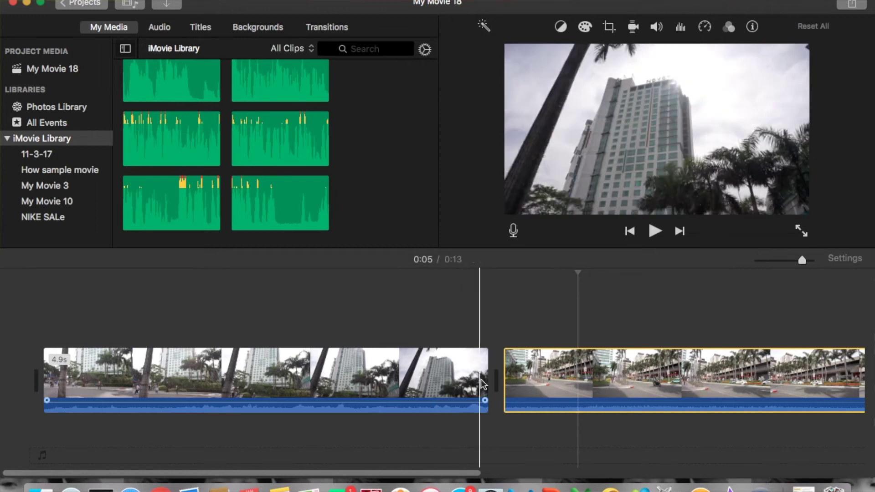
Step: Split the building clip at about 0:04, leaving a short piece at its end
{"action": "left_click", "coordinate": [451, 383]}
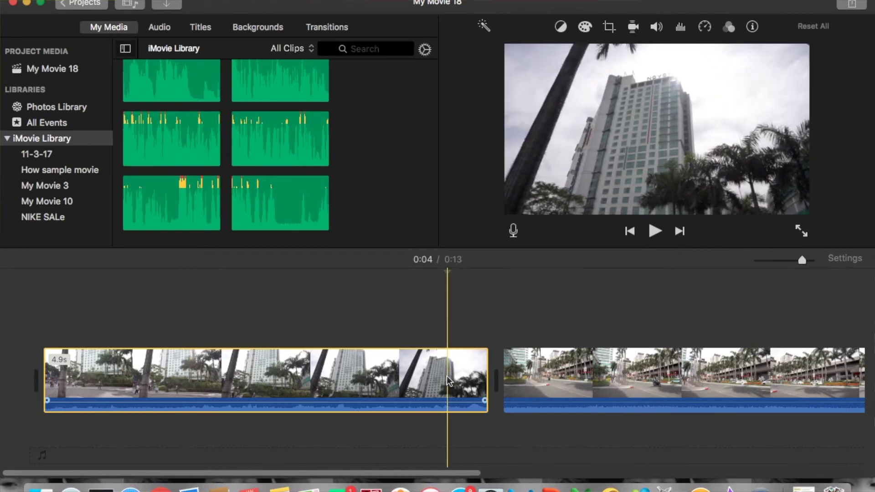
{"action": "right_click", "coordinate": [447, 375]}
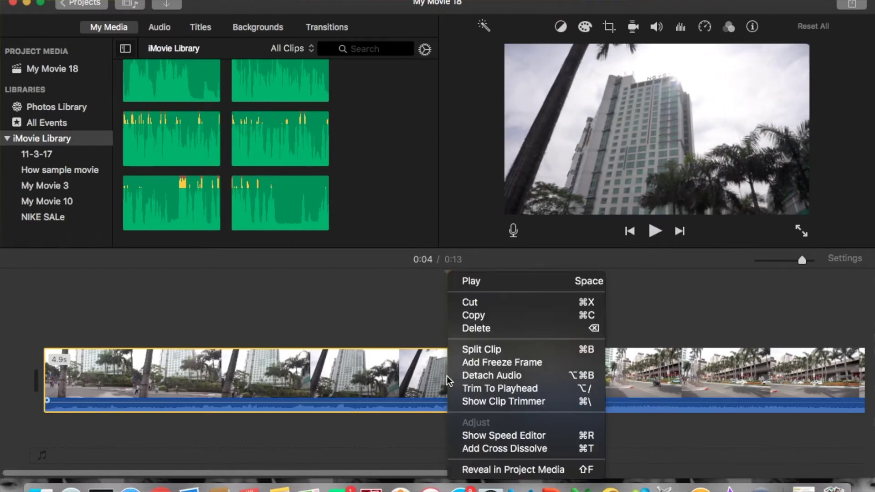
{"action": "left_click", "coordinate": [465, 349]}
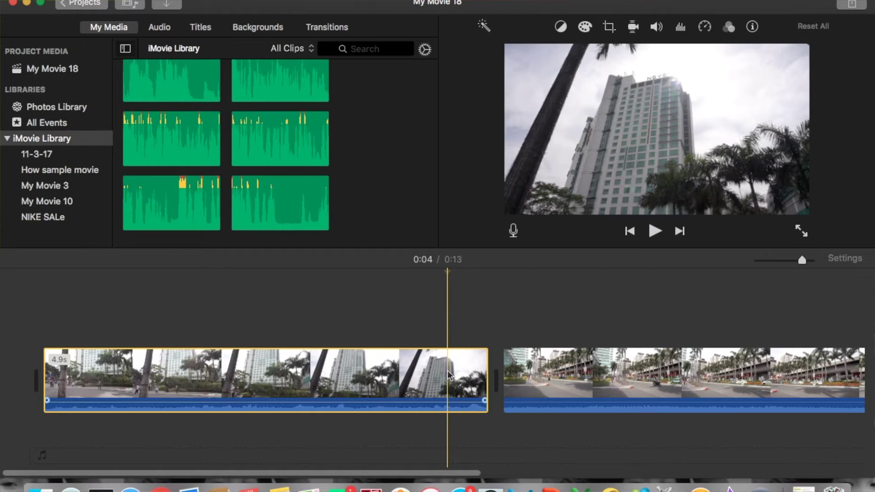
{"action": "right_click", "coordinate": [448, 371]}
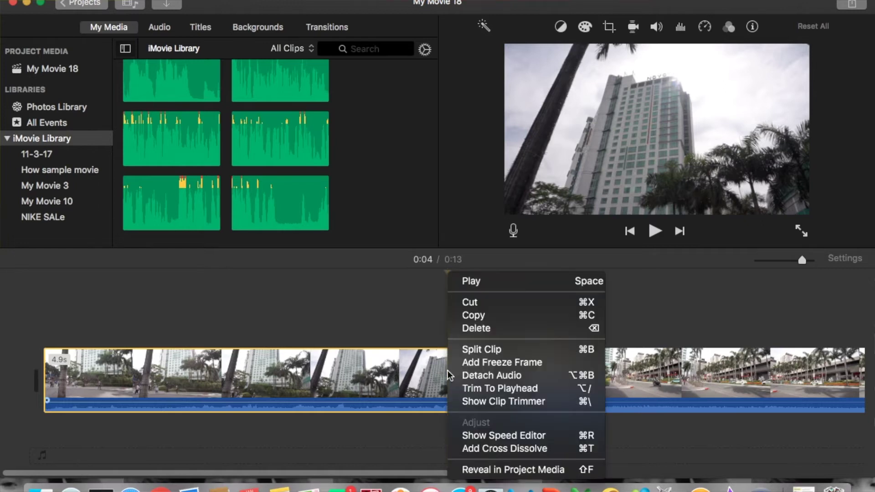
{"action": "left_click", "coordinate": [468, 346]}
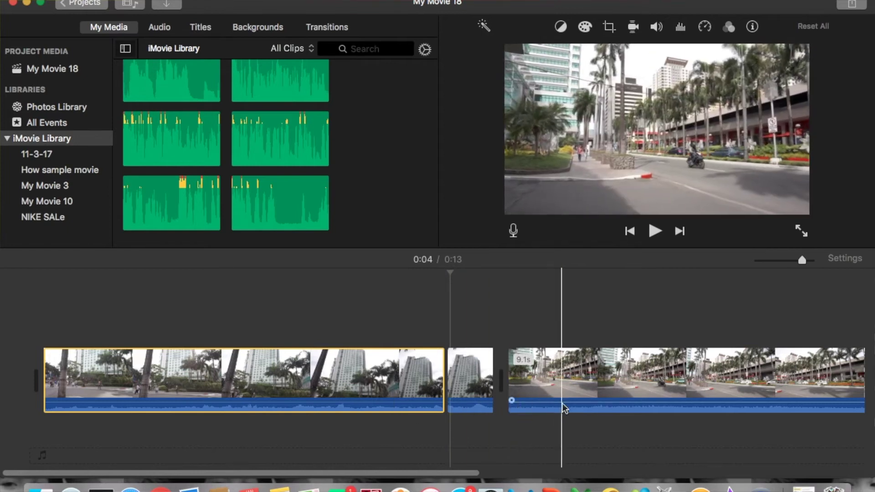
Step: Split the street clip at about 0:05, leaving a short piece at its beginning
{"action": "right_click", "coordinate": [553, 363]}
{"action": "left_click", "coordinate": [548, 349]}
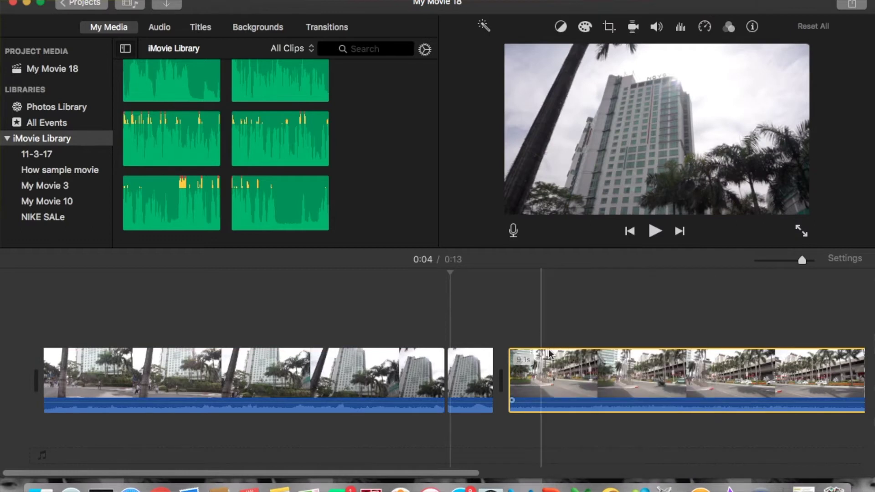
{"action": "left_click", "coordinate": [551, 364]}
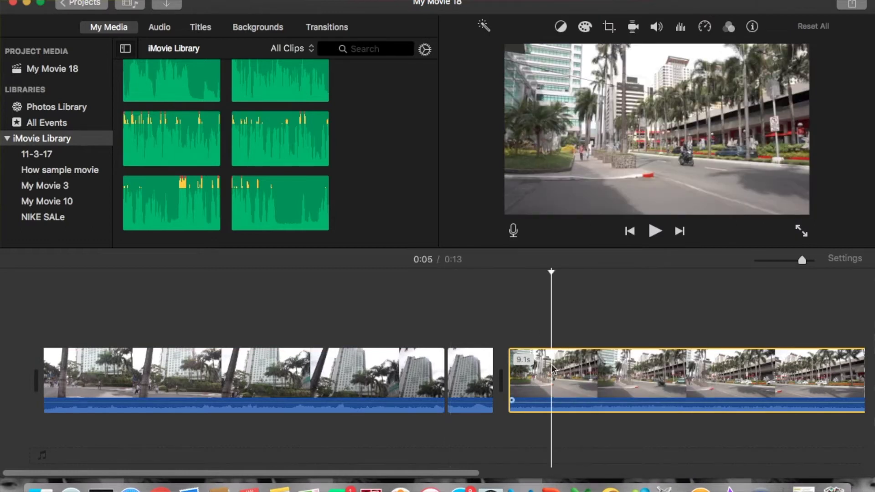
{"action": "right_click", "coordinate": [551, 364]}
{"action": "left_click", "coordinate": [560, 352]}
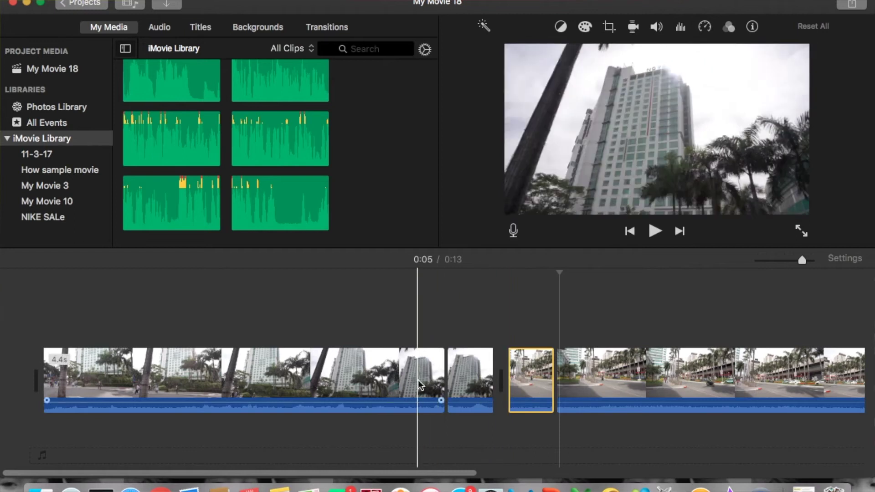
Step: Apply the Ken Burns crop style to the short piece at the end of the building clip
{"action": "left_click", "coordinate": [468, 384]}
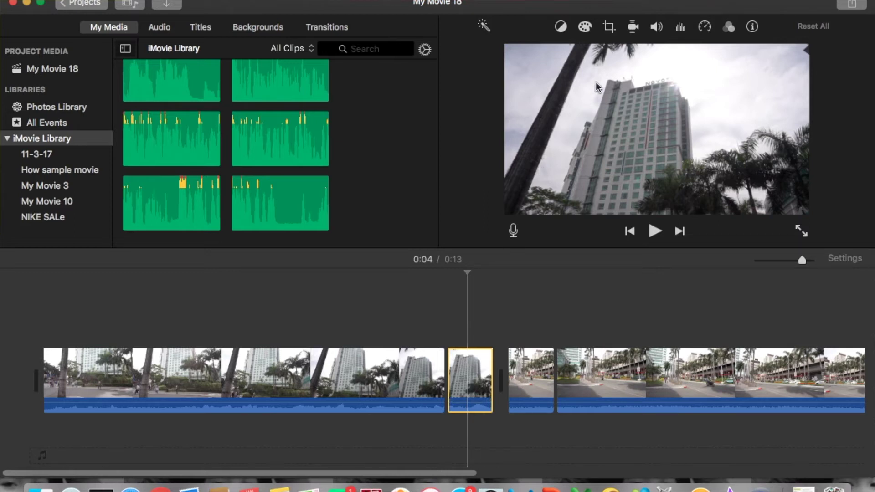
{"action": "left_click", "coordinate": [612, 28]}
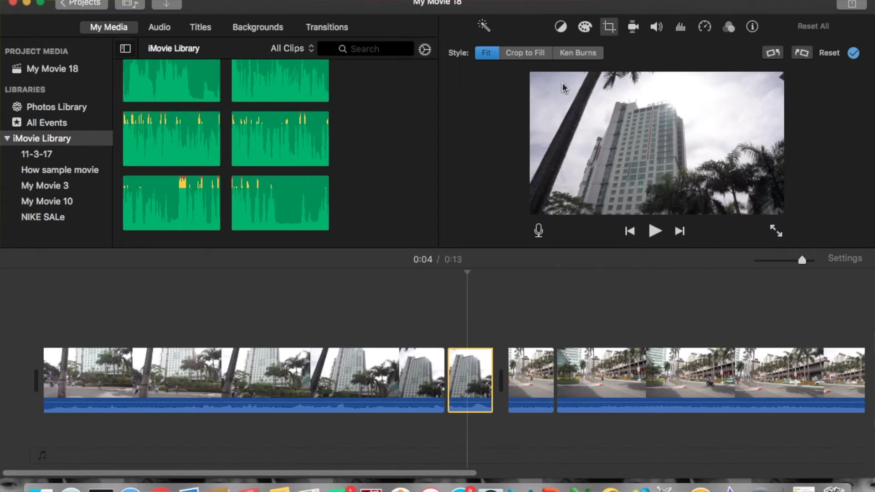
{"action": "left_click", "coordinate": [577, 55]}
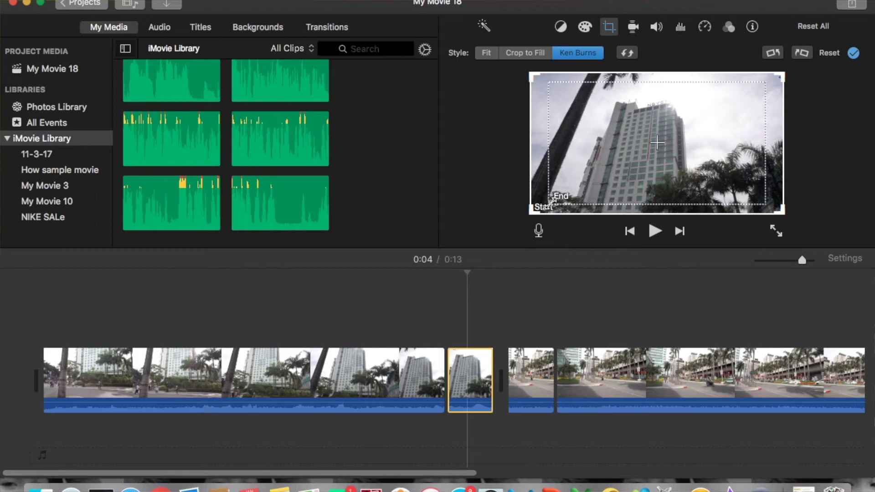
Step: Shrink the Ken Burns End frame to a small rectangle and position it over the top of the building
{"action": "left_click_drag", "start_coordinate": [551, 203], "coordinate": [625, 138]}
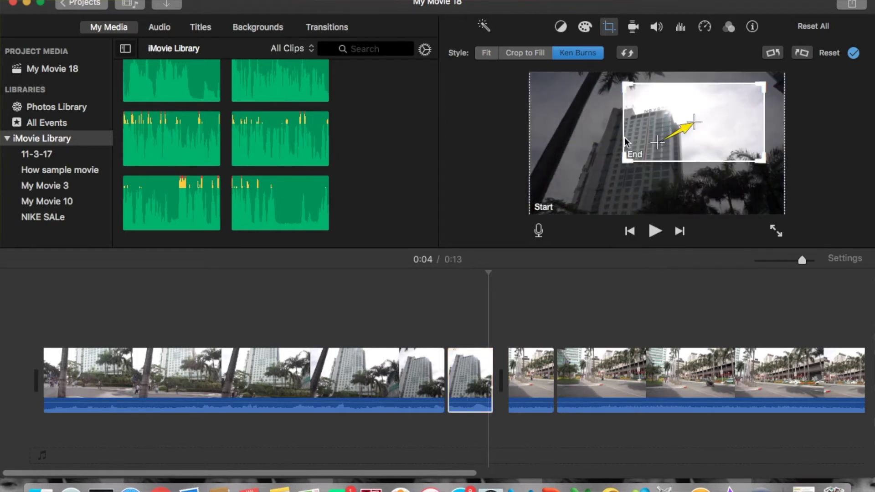
{"action": "left_click_drag", "start_coordinate": [763, 85], "coordinate": [730, 84]}
{"action": "left_click_drag", "start_coordinate": [679, 131], "coordinate": [668, 117]}
{"action": "left_click_drag", "start_coordinate": [718, 88], "coordinate": [687, 104]}
{"action": "mouse_move", "coordinate": [652, 129]}
{"action": "left_mouse_down"}
{"action": "mouse_move", "coordinate": [663, 126]}
{"action": "mouse_move", "coordinate": [660, 115]}
{"action": "left_mouse_up"}
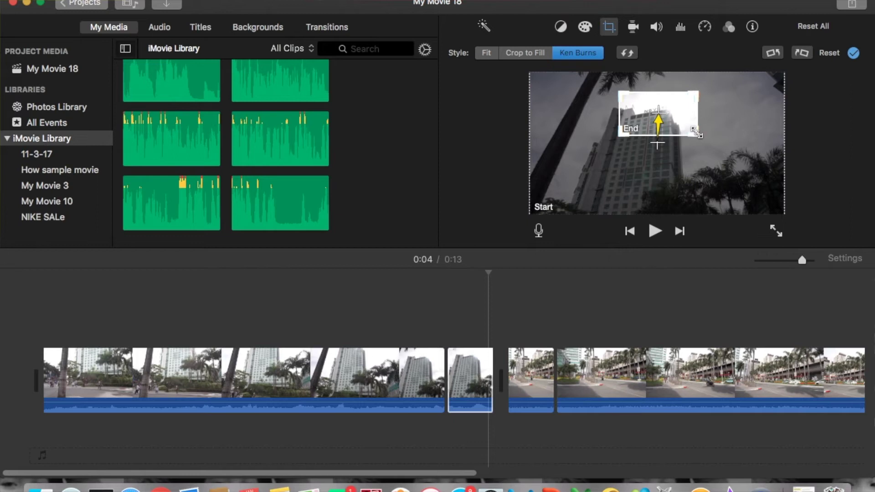
{"action": "left_click_drag", "start_coordinate": [696, 132], "coordinate": [636, 129]}
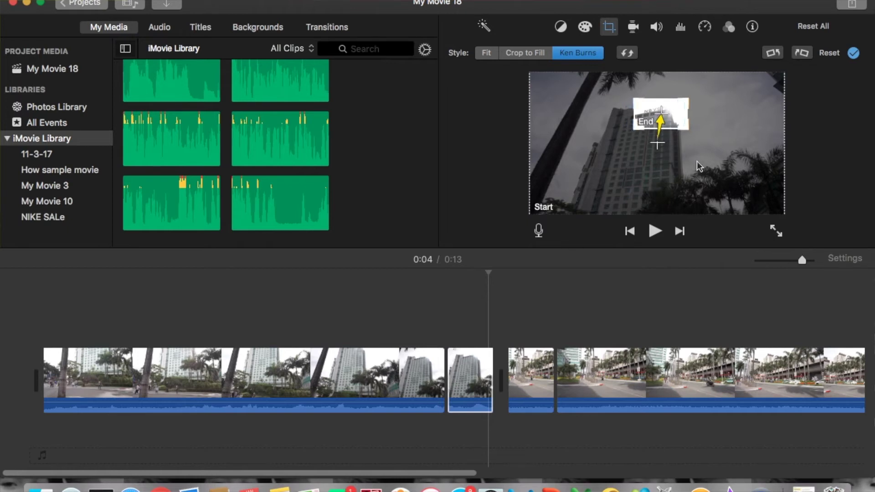
Step: Play the short building piece into the street clip to preview the Ken Burns zoom, and return the playhead to about 0:03
{"action": "left_click", "coordinate": [716, 156]}
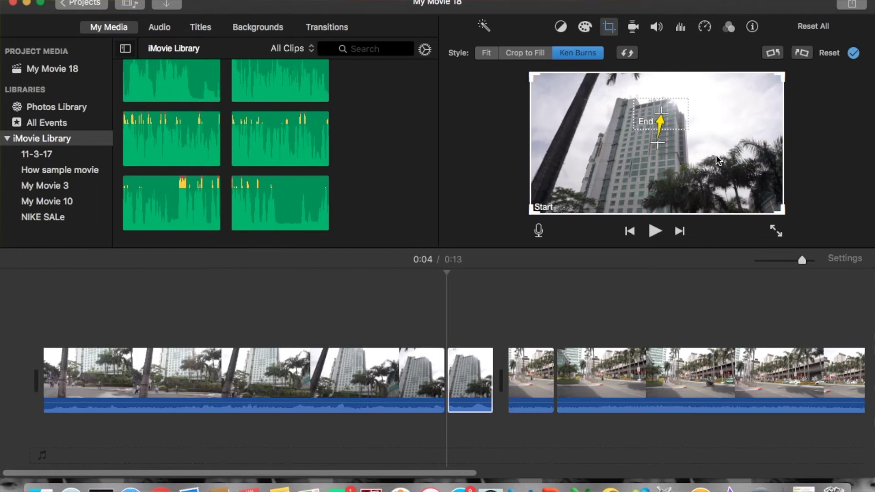
{"action": "key", "text": "space"}
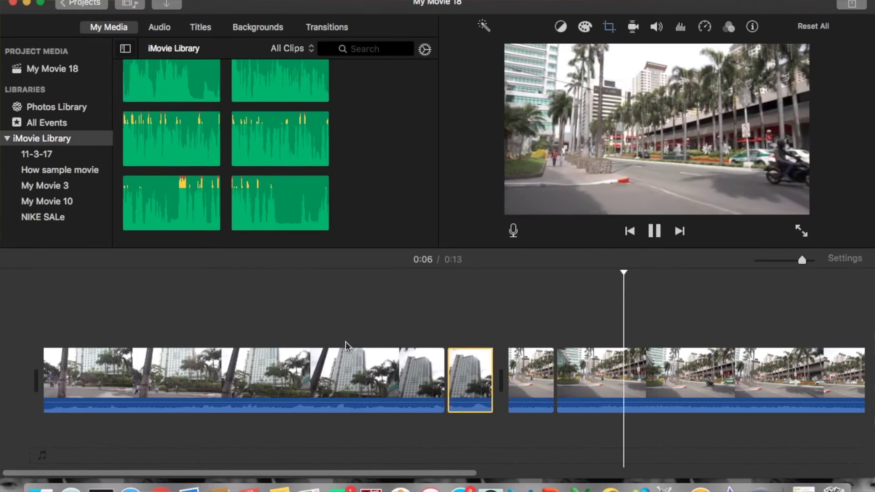
{"action": "left_click", "coordinate": [402, 329]}
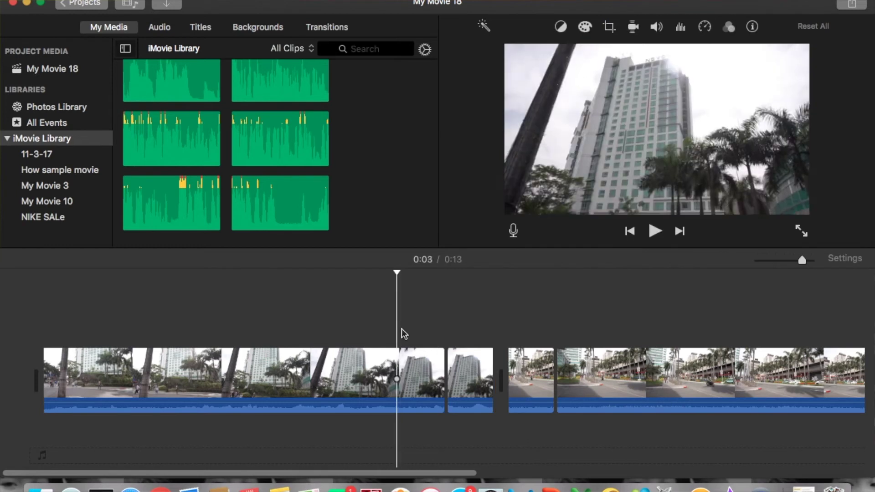
Step: Play from the end of the building clip into the street clip to preview the cut between them
{"action": "key", "text": "space"}
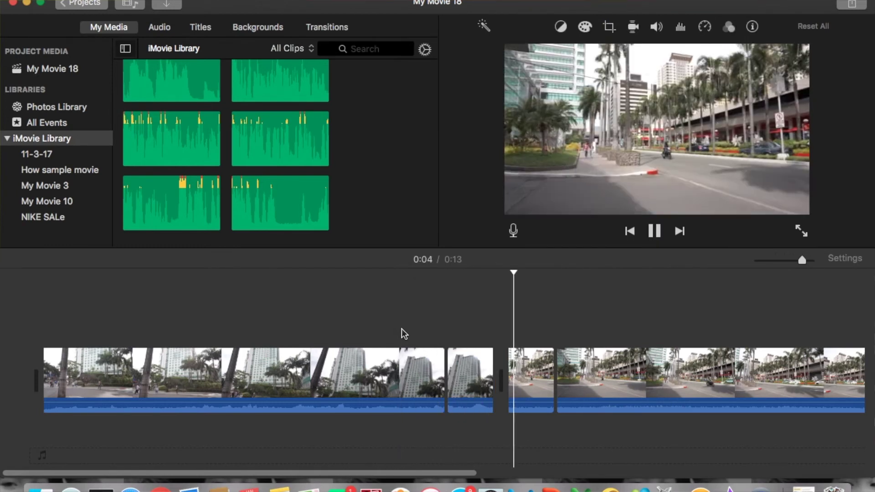
{"action": "left_click", "coordinate": [408, 330]}
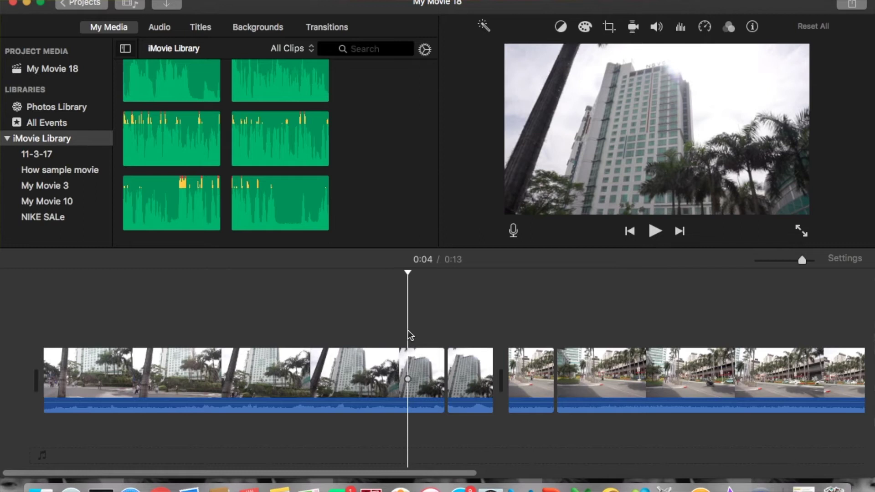
{"action": "key", "text": "space"}
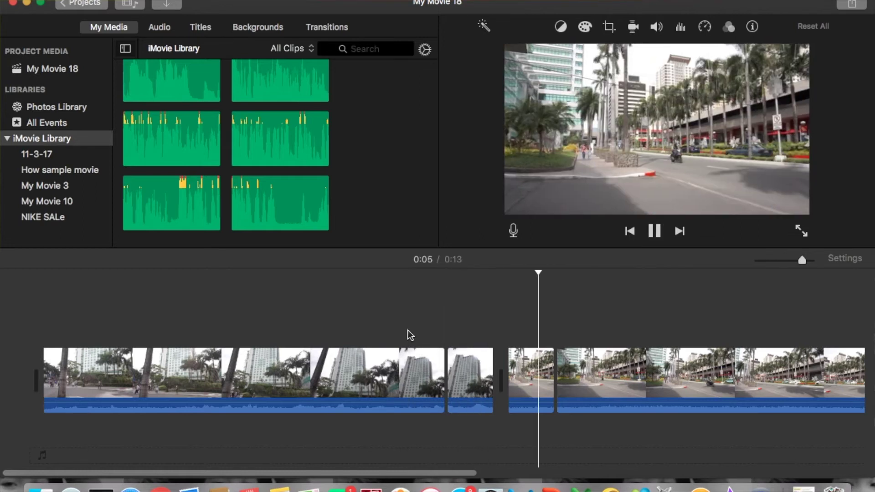
Step: Apply the Crop to Fill style to the short piece at the beginning of the street clip
{"action": "left_click", "coordinate": [534, 369]}
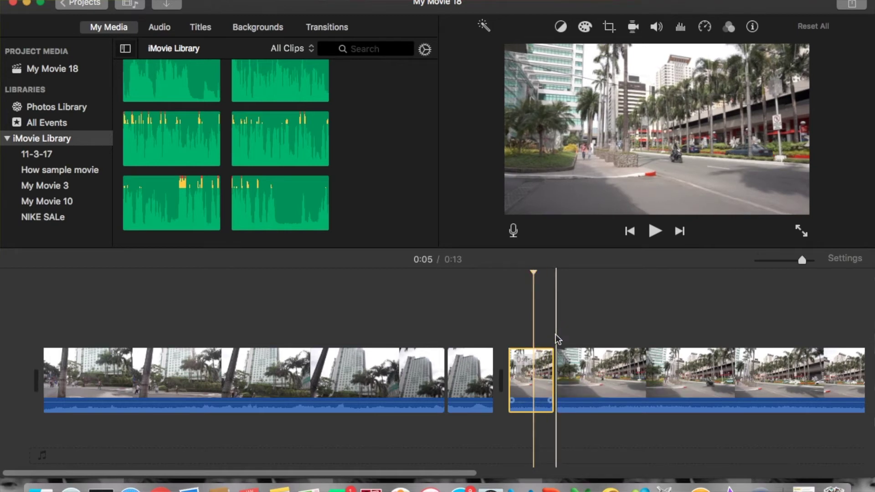
{"action": "left_click", "coordinate": [521, 378]}
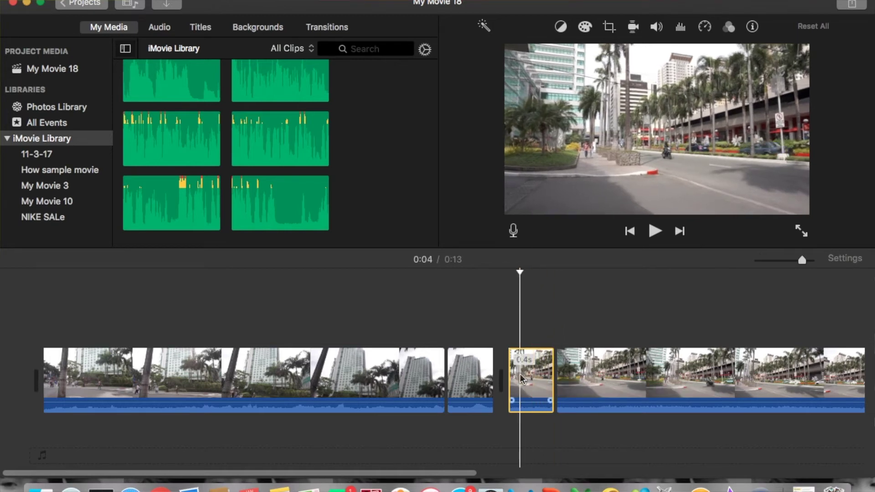
{"action": "left_click", "coordinate": [609, 28]}
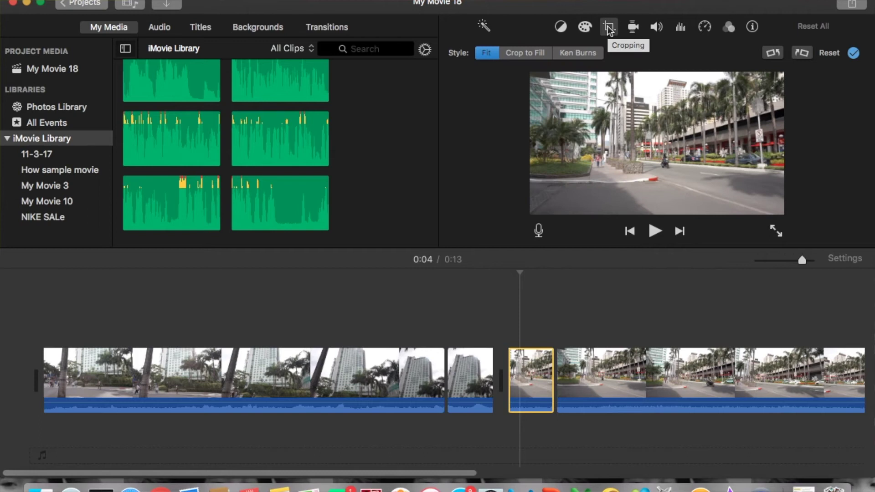
{"action": "left_click", "coordinate": [530, 54]}
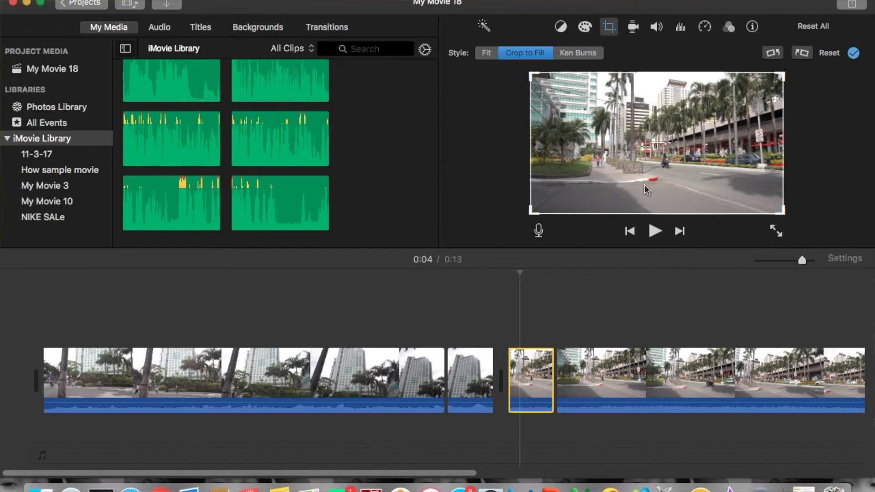
Step: Shrink the crop frame to a small rectangle and position it over the pedestrian sign beside the street
{"action": "left_click", "coordinate": [531, 211]}
{"action": "left_click_drag", "start_coordinate": [532, 210], "coordinate": [662, 170]}
{"action": "left_click_drag", "start_coordinate": [728, 102], "coordinate": [728, 130]}
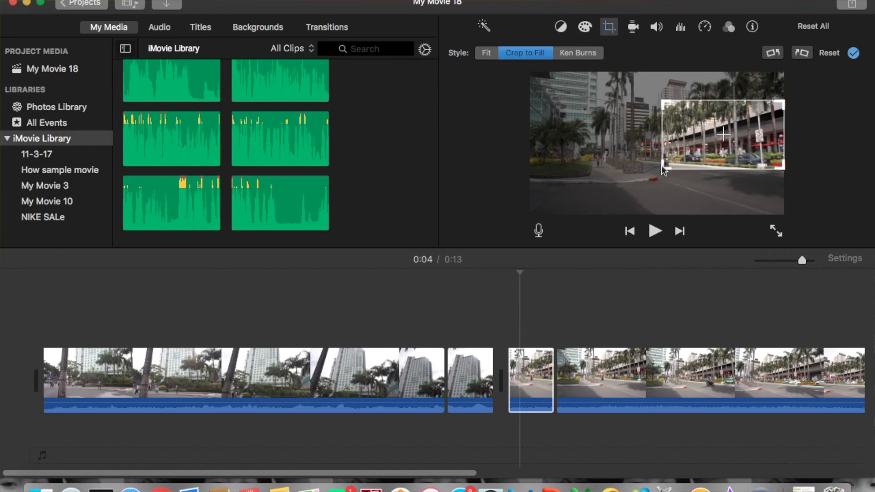
{"action": "left_click_drag", "start_coordinate": [664, 169], "coordinate": [709, 168]}
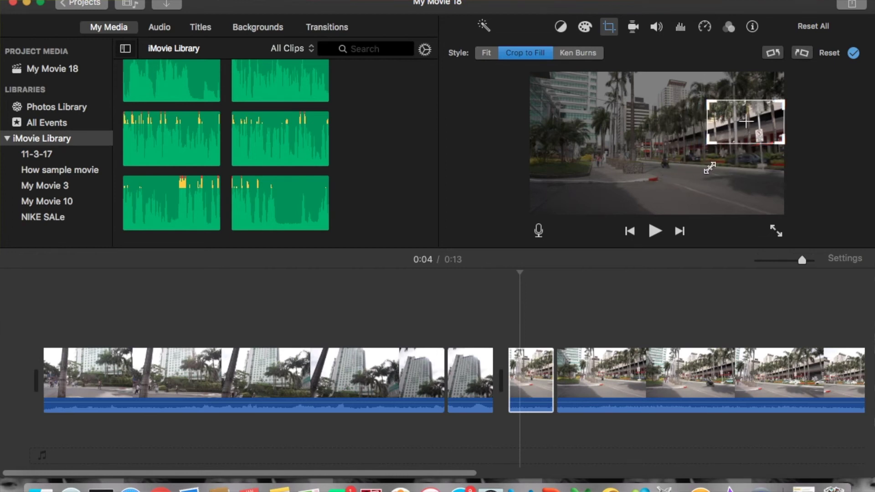
{"action": "left_click_drag", "start_coordinate": [745, 114], "coordinate": [746, 133]}
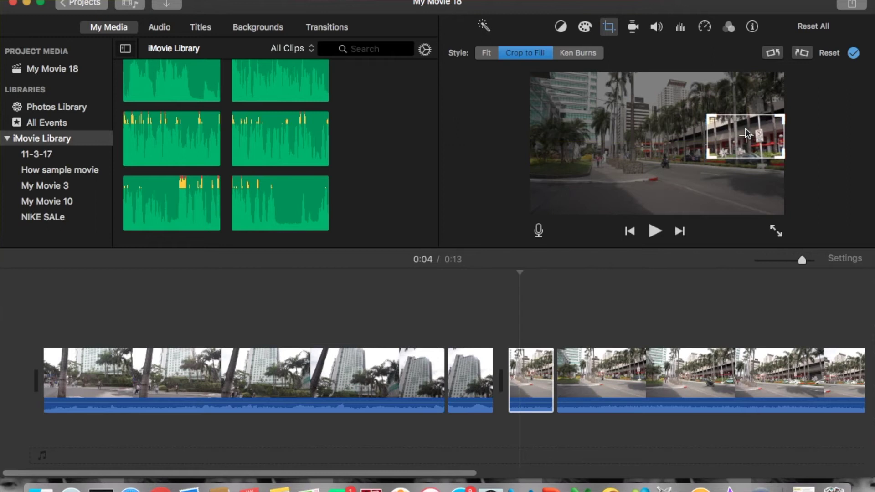
{"action": "left_click_drag", "start_coordinate": [710, 158], "coordinate": [741, 146]}
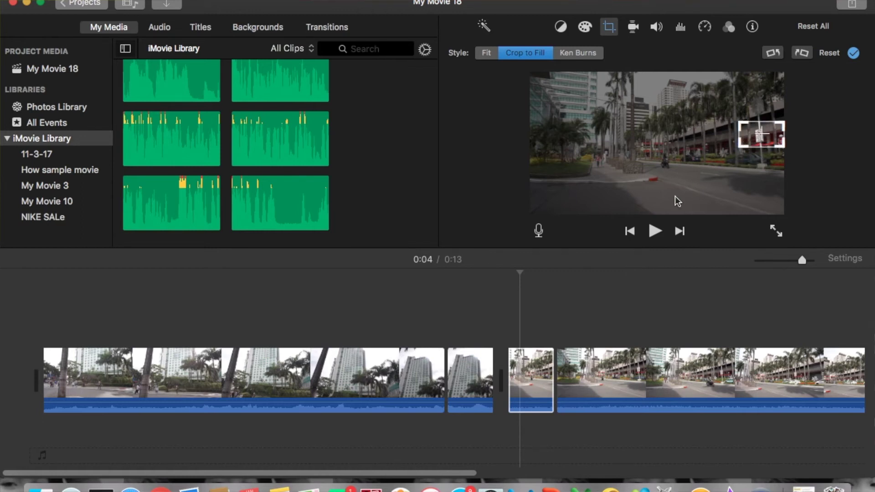
Step: Play the movie from the cropped street piece to preview its crop
{"action": "left_click", "coordinate": [655, 228]}
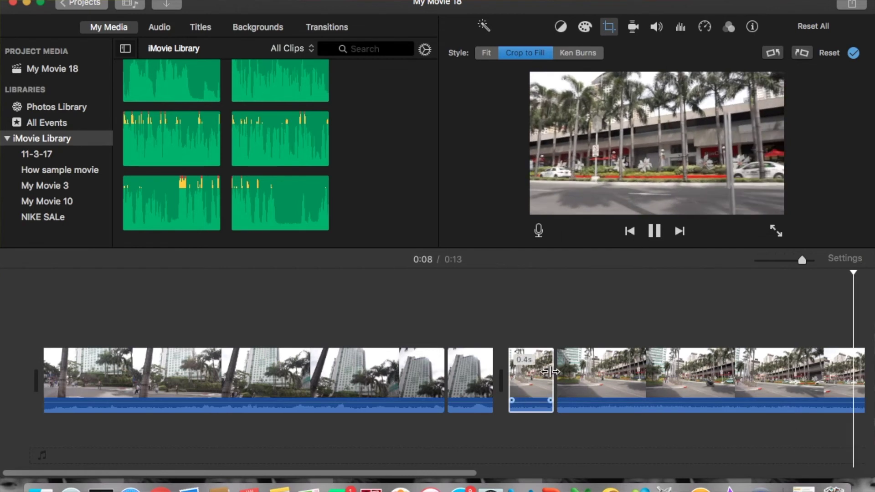
{"action": "left_click", "coordinate": [403, 393]}
{"action": "scroll", "coordinate": [403, 390], "scroll_direction": "left", "scroll_amount": 7}
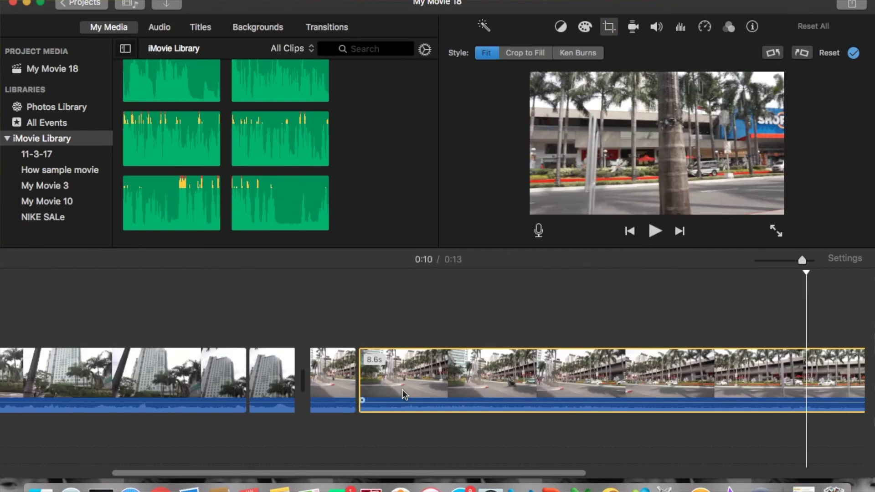
Step: Extend the end of the short street piece slightly, to a length of 0.5 s
{"action": "left_click", "coordinate": [389, 386]}
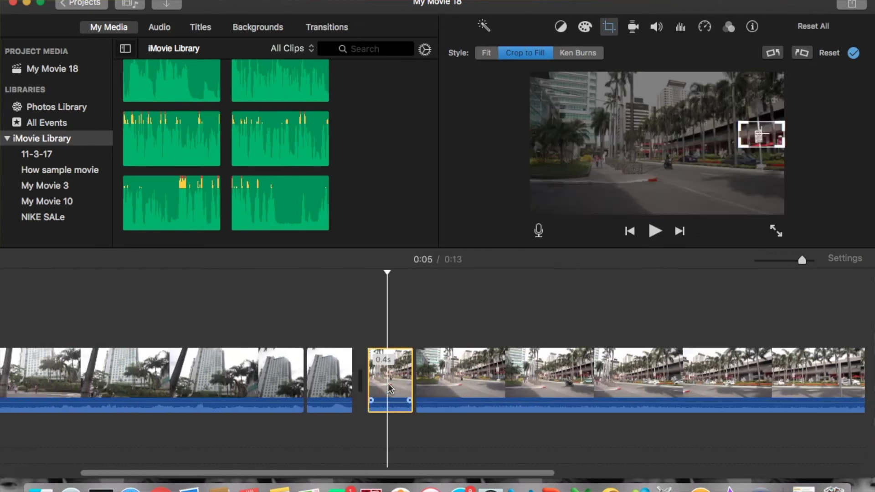
{"action": "left_click", "coordinate": [339, 366]}
{"action": "left_click", "coordinate": [398, 375]}
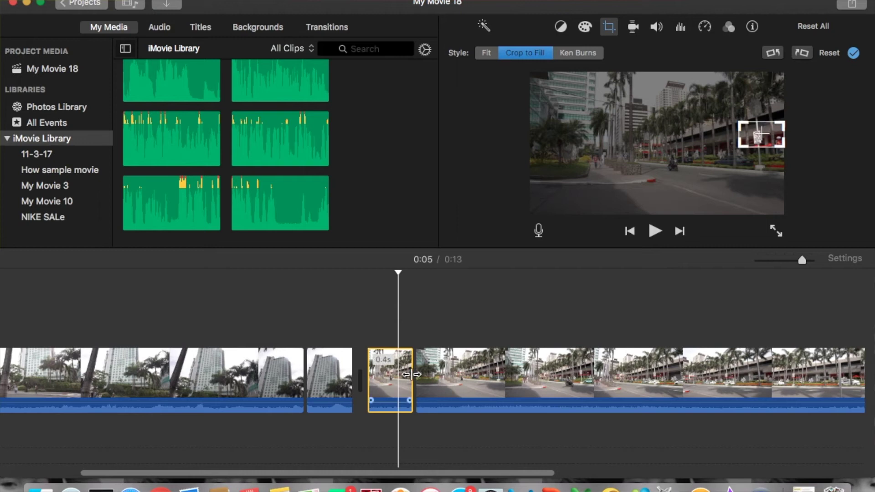
{"action": "left_click_drag", "start_coordinate": [412, 375], "coordinate": [414, 375]}
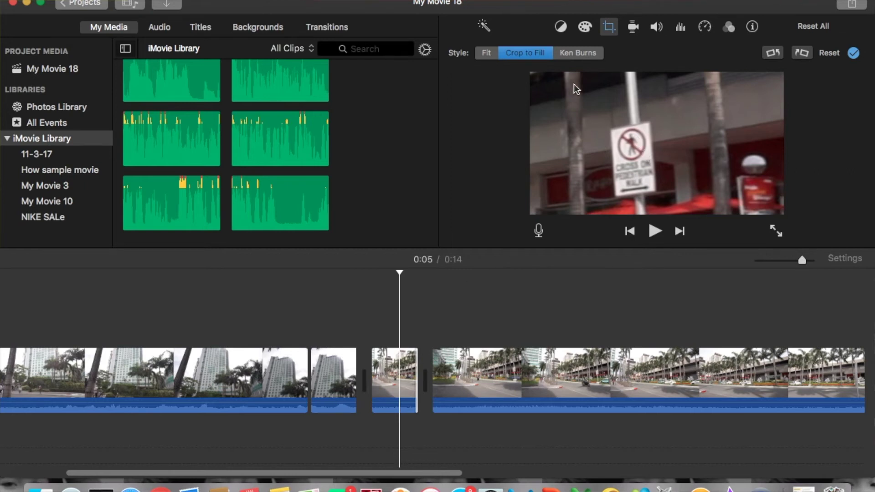
Step: Apply the Ken Burns style to the short street piece and enlarge its End frame to cover the full image
{"action": "left_click", "coordinate": [382, 378]}
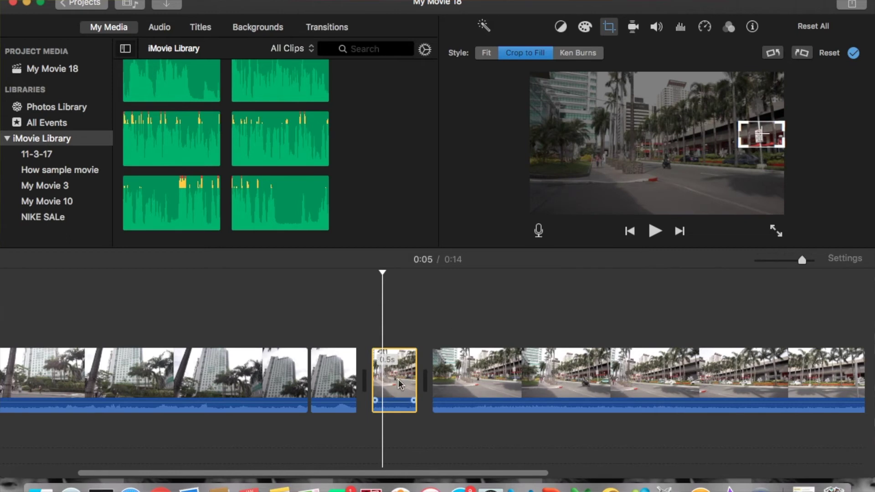
{"action": "left_click", "coordinate": [582, 54]}
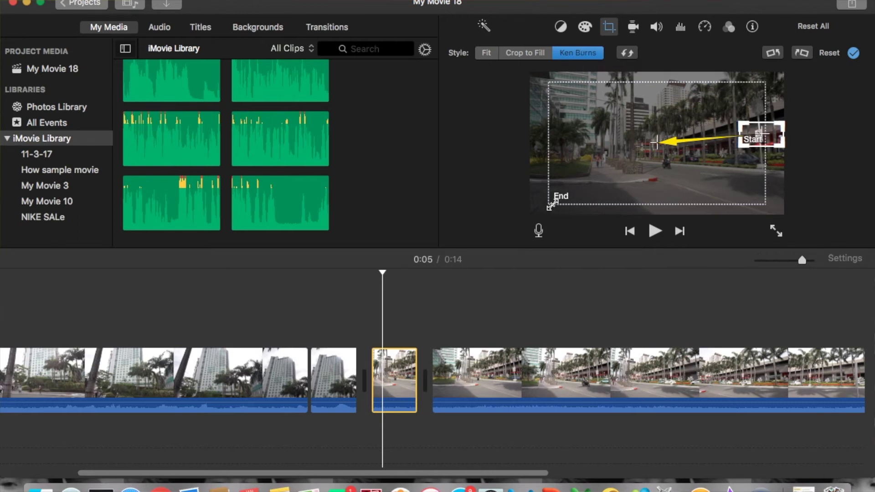
{"action": "left_click_drag", "start_coordinate": [551, 205], "coordinate": [484, 245]}
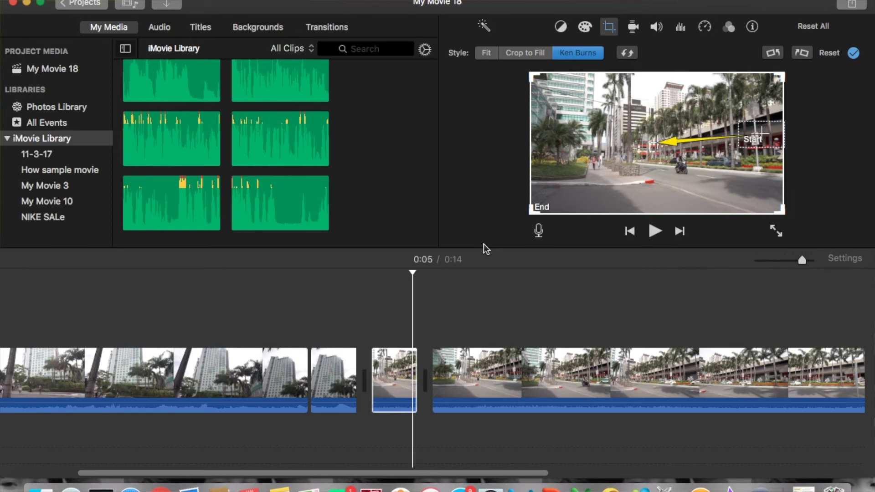
Step: Play the short street piece several times from its beginning to preview the Ken Burns zoom-out
{"action": "key", "text": "space"}
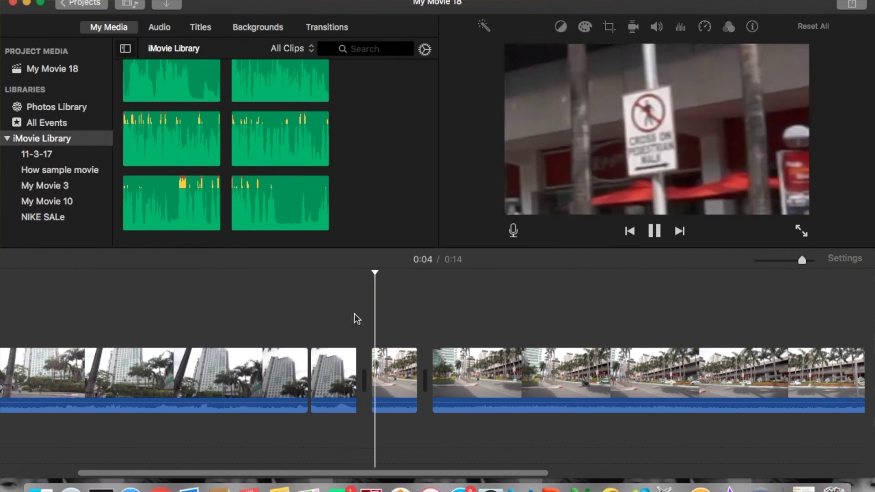
{"action": "left_click", "coordinate": [368, 309]}
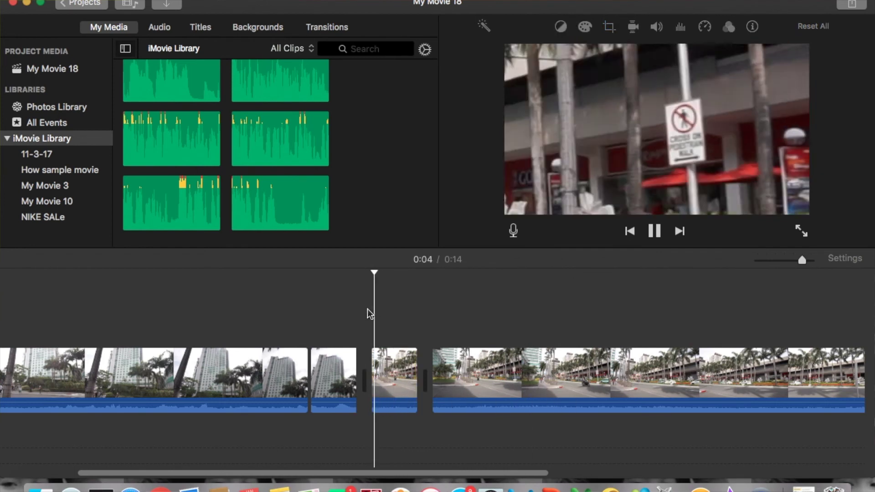
{"action": "left_click", "coordinate": [366, 311]}
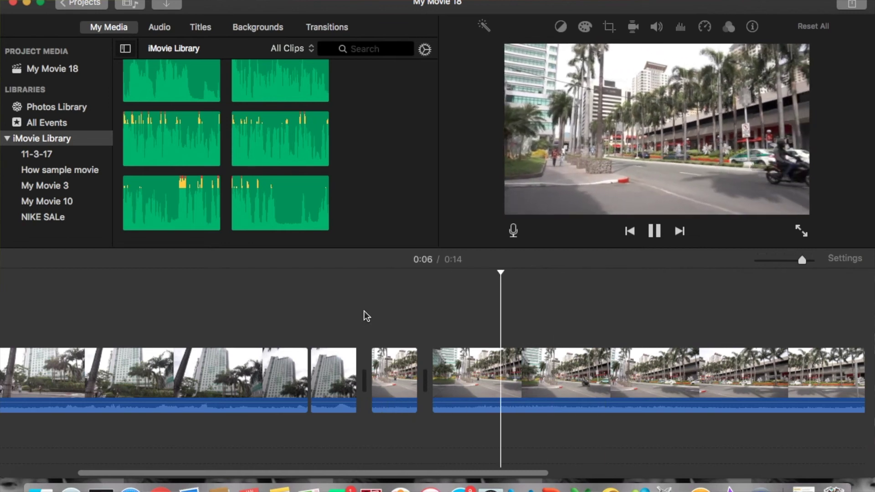
{"action": "left_click", "coordinate": [374, 308]}
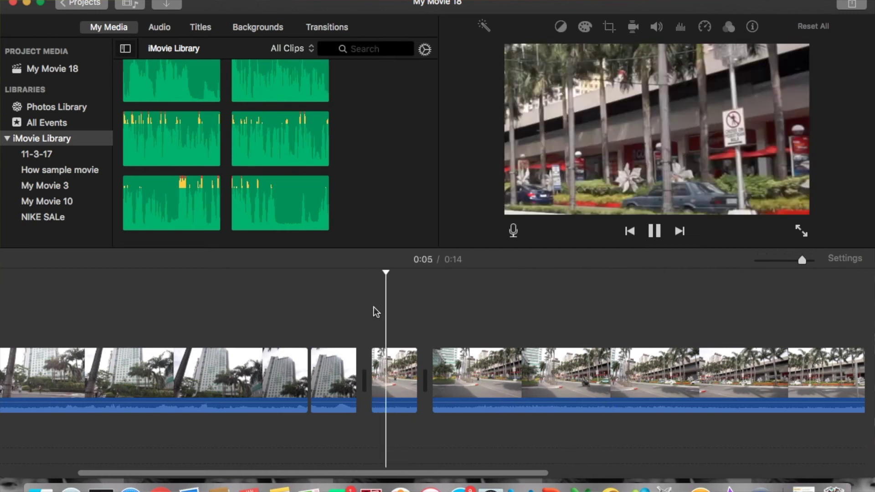
{"action": "left_click", "coordinate": [252, 338]}
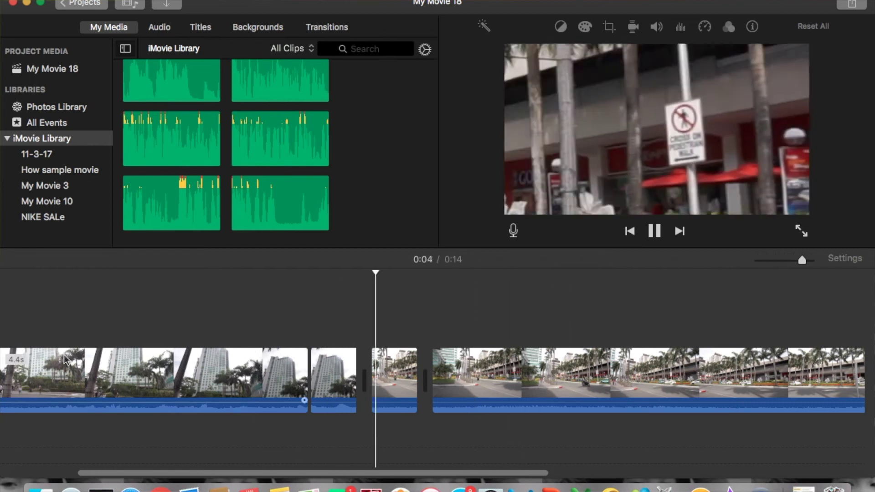
Step: Play the movie from about 0:02 in the building clip through to the end to review the whole transition
{"action": "scroll", "coordinate": [108, 371], "scroll_direction": "left", "scroll_amount": 3}
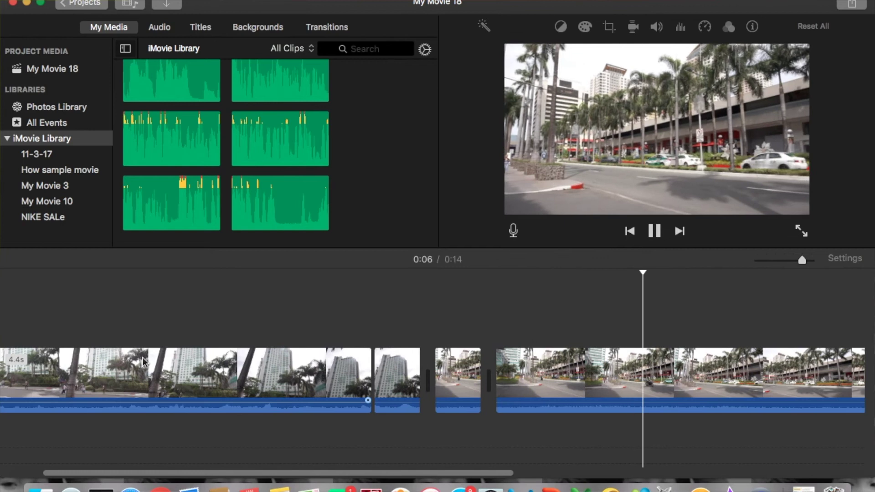
{"action": "left_click", "coordinate": [166, 364]}
{"action": "scroll", "coordinate": [166, 365], "scroll_direction": "left", "scroll_amount": 2}
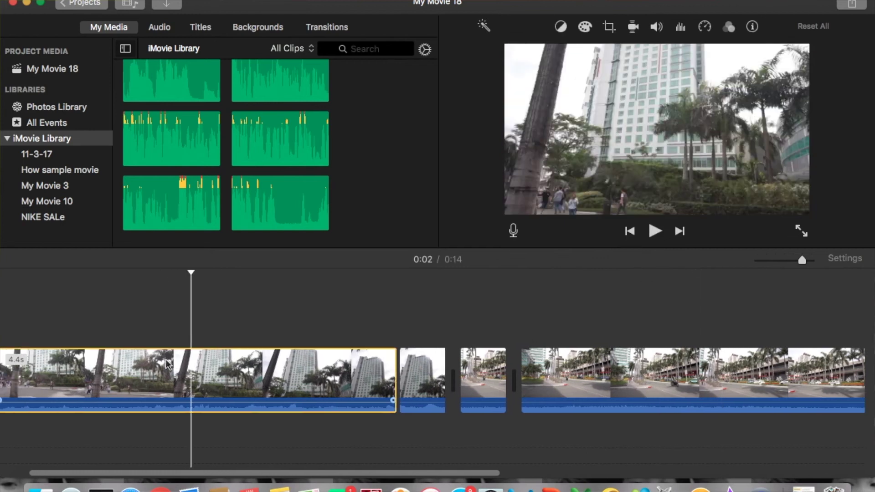
{"action": "key", "text": "space"}
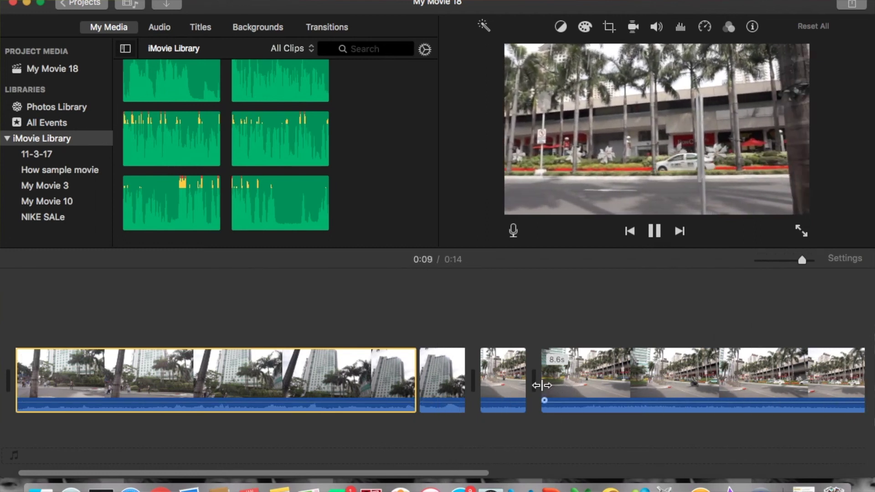
{"action": "scroll", "coordinate": [575, 401], "scroll_direction": "right", "scroll_amount": 2}
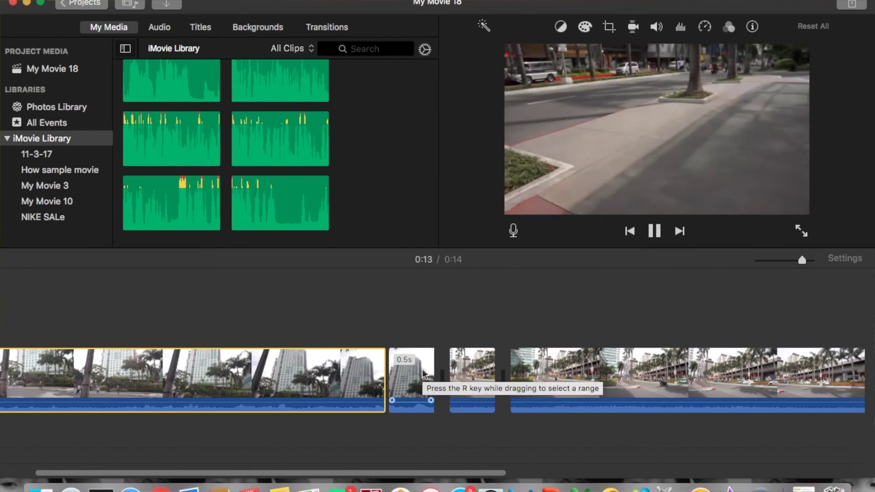
{"action": "scroll", "coordinate": [424, 373], "scroll_direction": "left", "scroll_amount": 10}
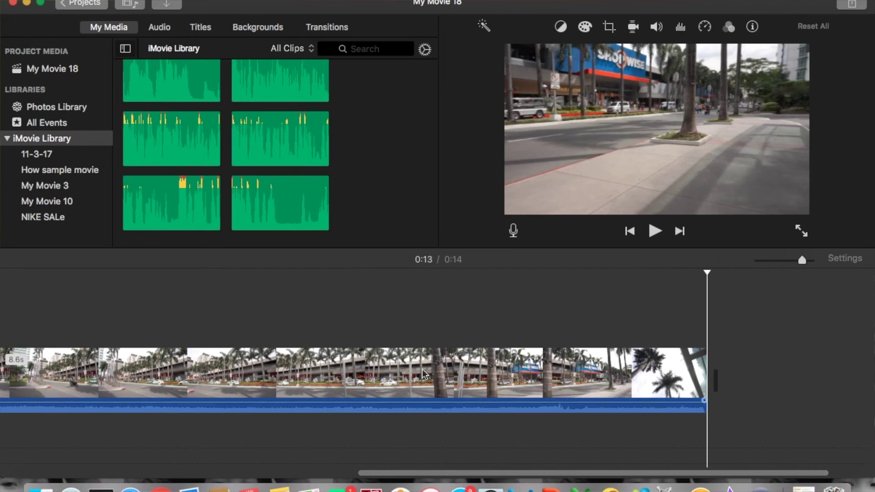
Step: Select both short Ken Burns pieces together and set their speed to Fast at 2x
{"action": "left_click", "coordinate": [278, 388]}
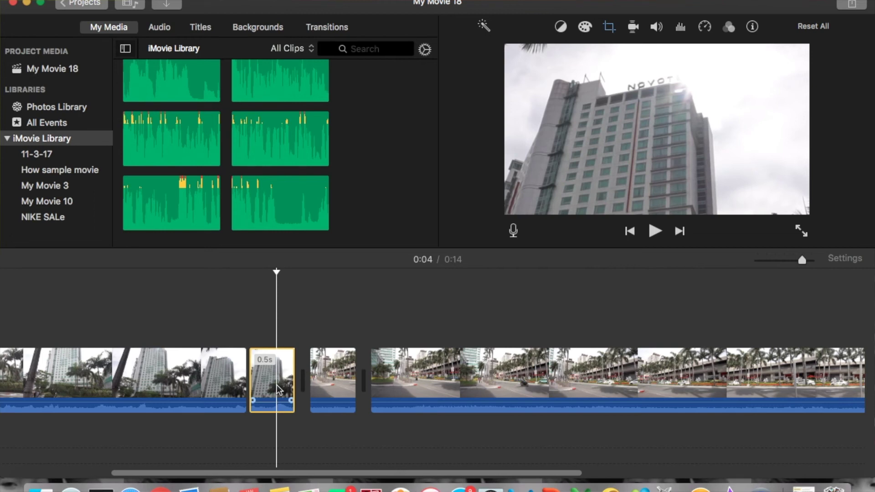
{"action": "left_click", "coordinate": [333, 378], "text": "super"}
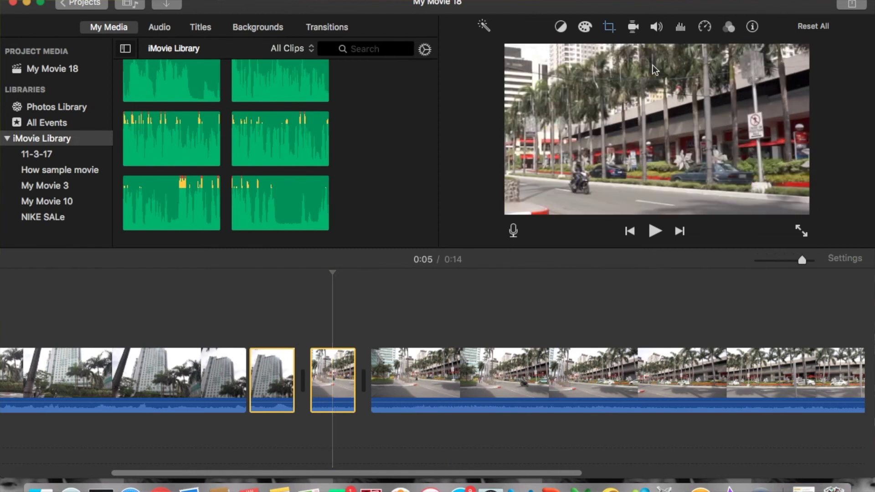
{"action": "left_click", "coordinate": [705, 27]}
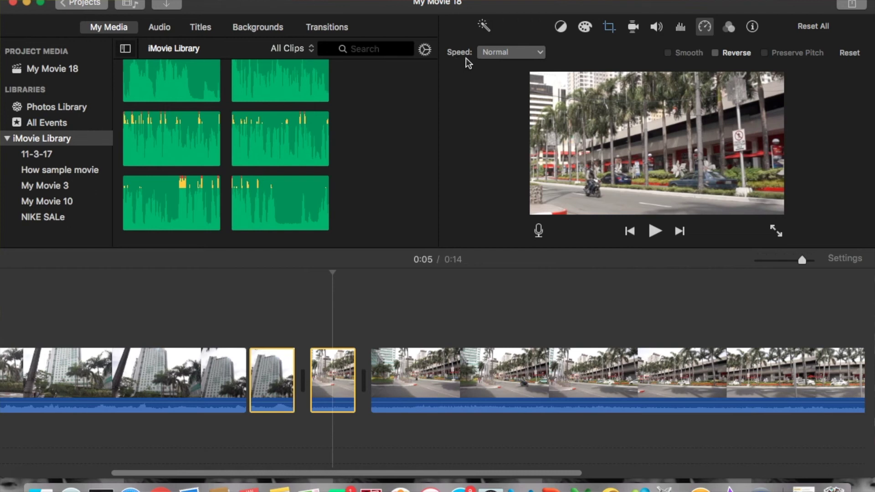
{"action": "left_click", "coordinate": [538, 56]}
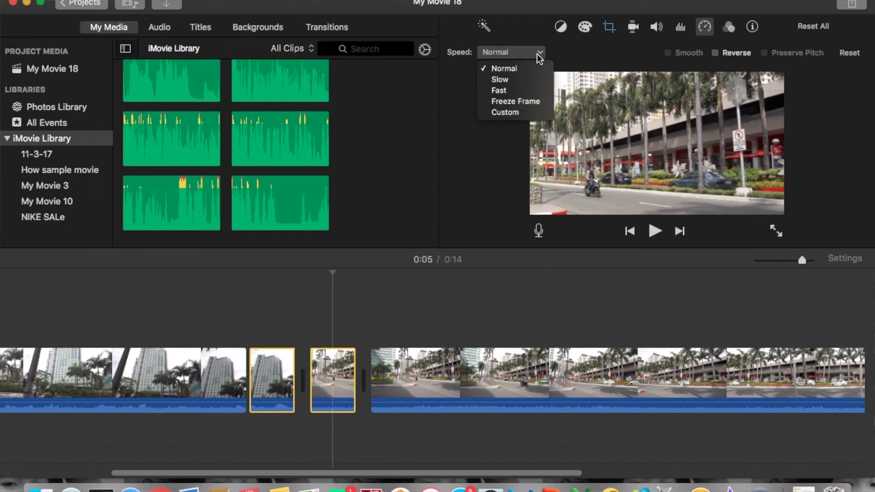
{"action": "left_click", "coordinate": [512, 91]}
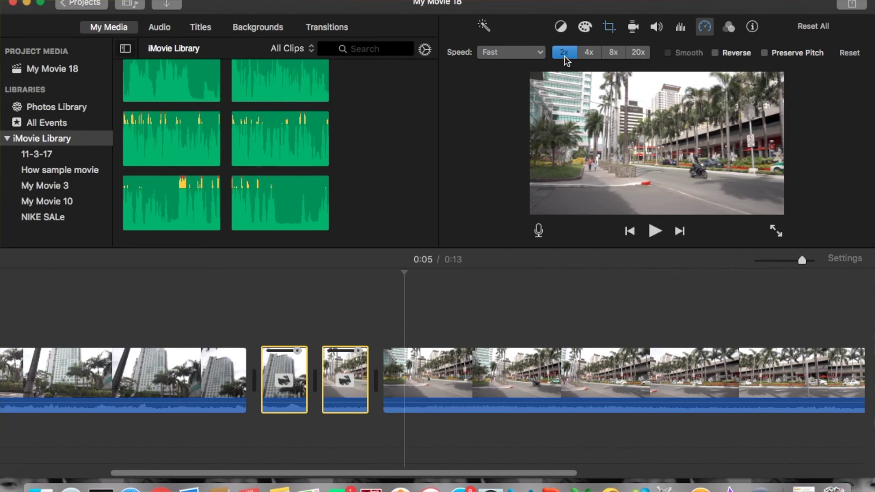
Step: Play repeatedly from the end of the building clip into the street clip to preview the sped-up zoom transition
{"action": "left_click", "coordinate": [220, 303]}
{"action": "key", "text": "space"}
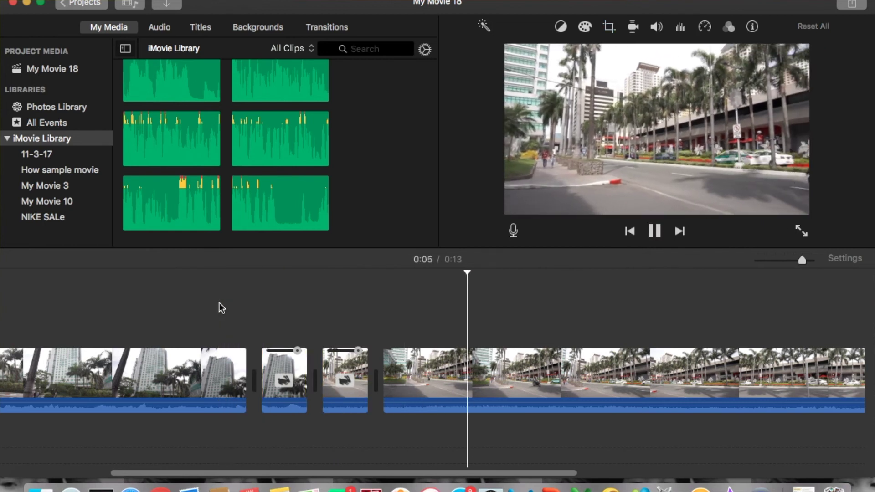
{"action": "left_click", "coordinate": [220, 312]}
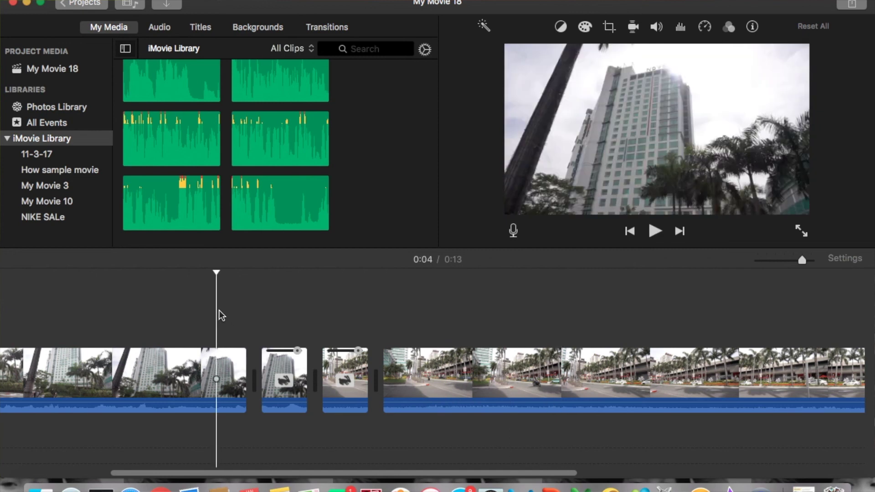
{"action": "key", "text": "space"}
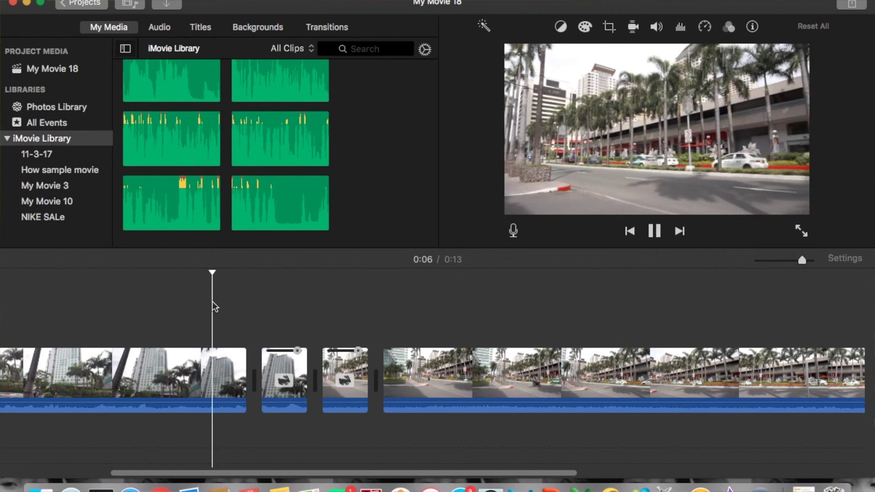
{"action": "left_click", "coordinate": [213, 302]}
{"action": "key", "text": "space"}
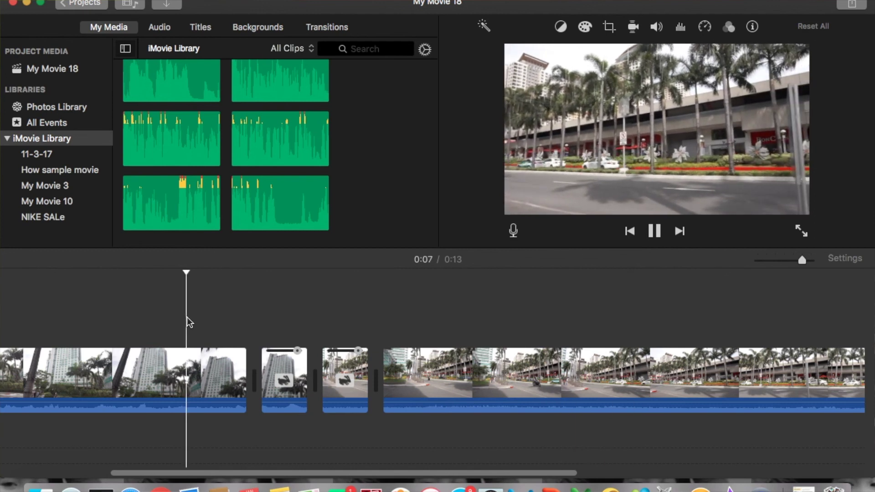
{"action": "left_click", "coordinate": [189, 322]}
{"action": "key", "text": "space"}
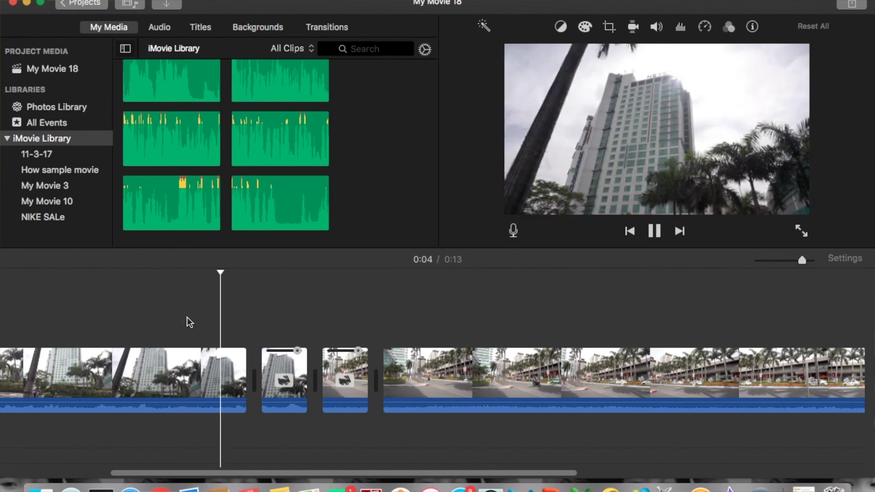